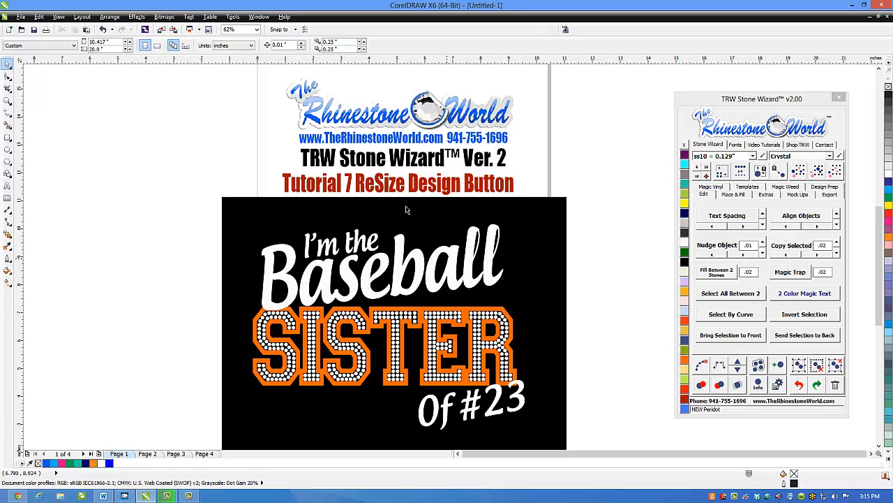
Step: Look over the Baseball Sister design and inspect the size of one rhinestone in the SISTER lettering
scroll(406, 205, "down", 2)
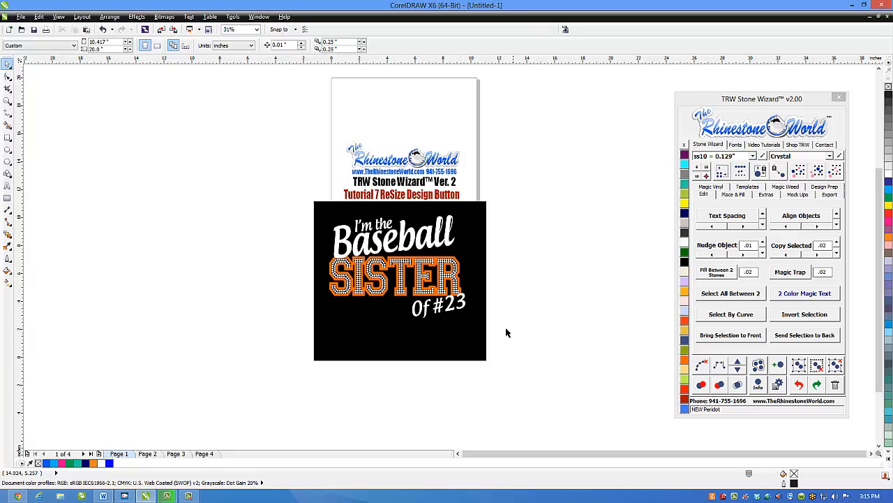
left_click_drag(507, 331, 276, 211)
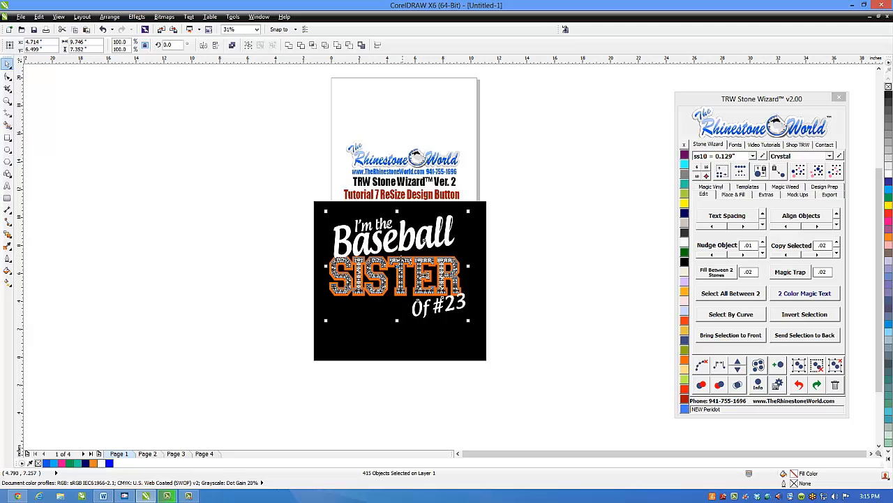
left_click(288, 264)
scroll(365, 237, "up", 2)
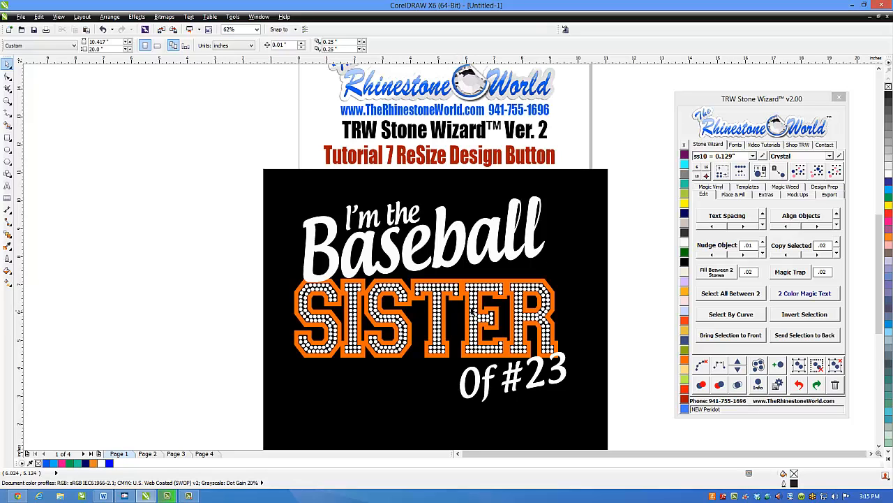
left_click(516, 319)
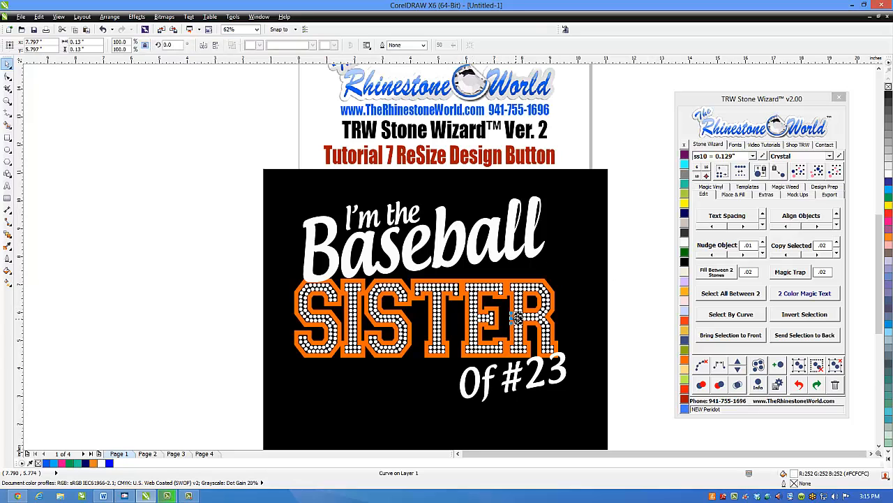
left_click(237, 210)
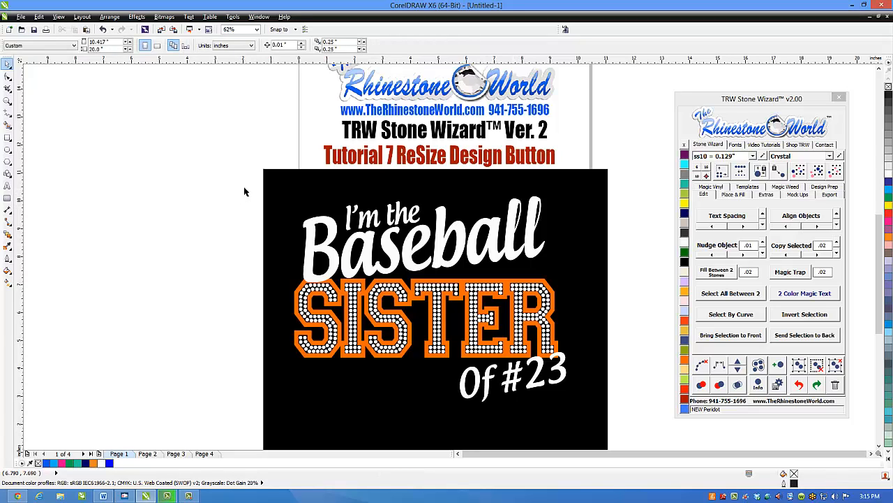
Step: Resize the whole Baseball Sister design to the ss6 = 0.097" stone size and check one of its stones
left_click_drag(234, 185, 623, 424)
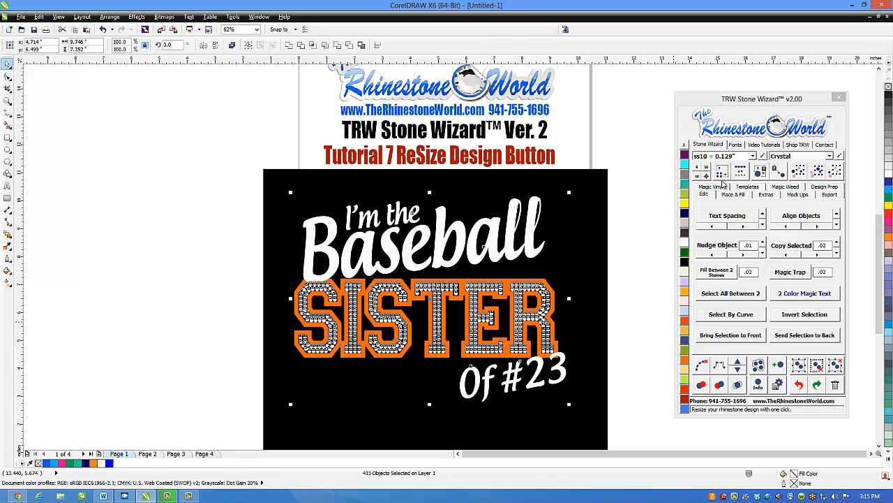
left_click(751, 158)
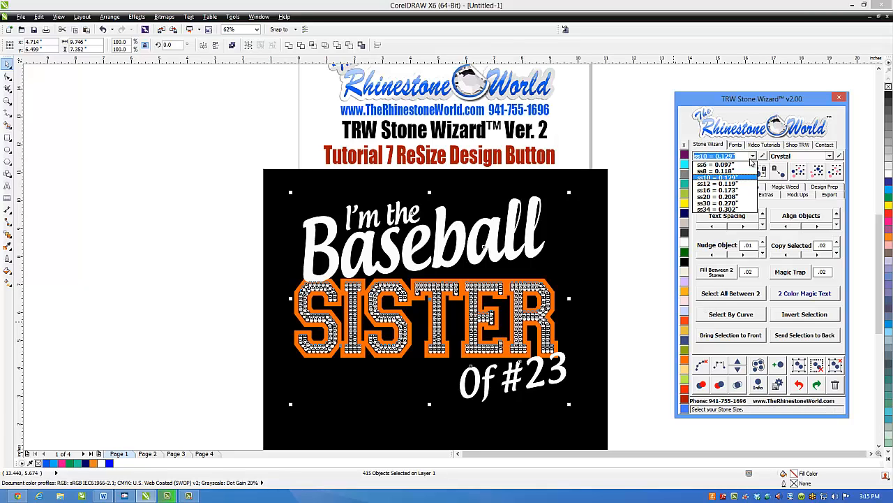
left_click(716, 164)
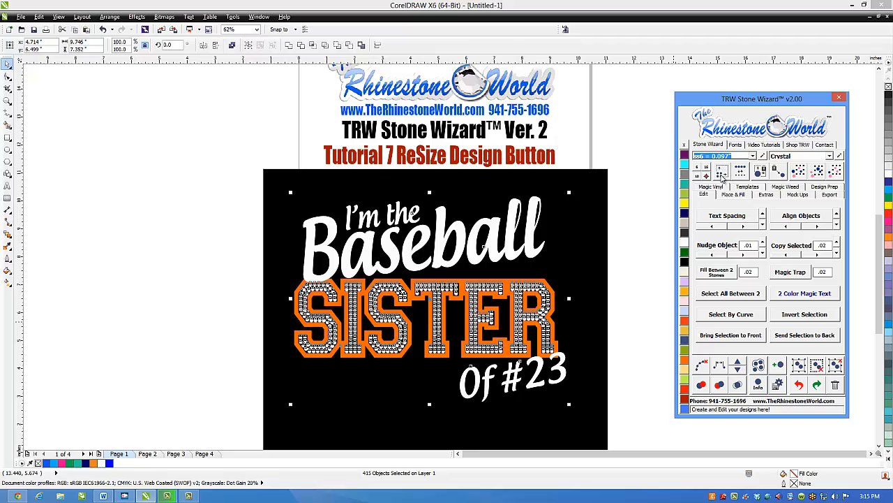
left_click(721, 172)
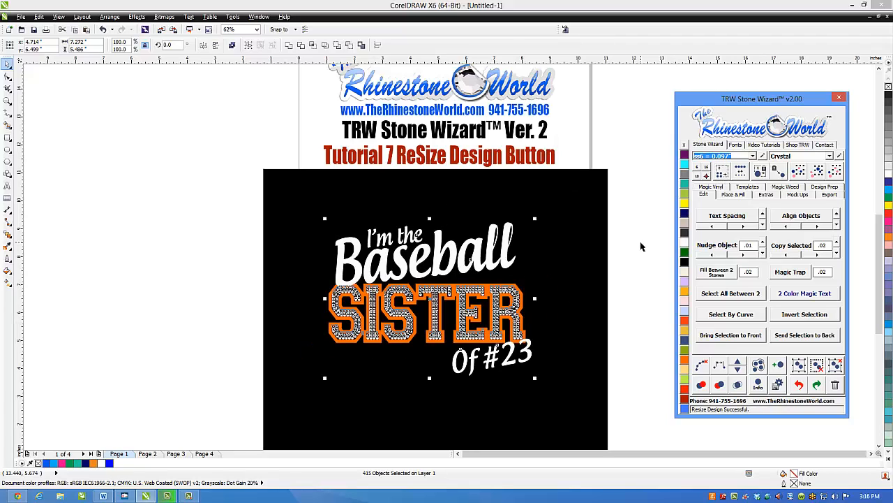
left_click(620, 292)
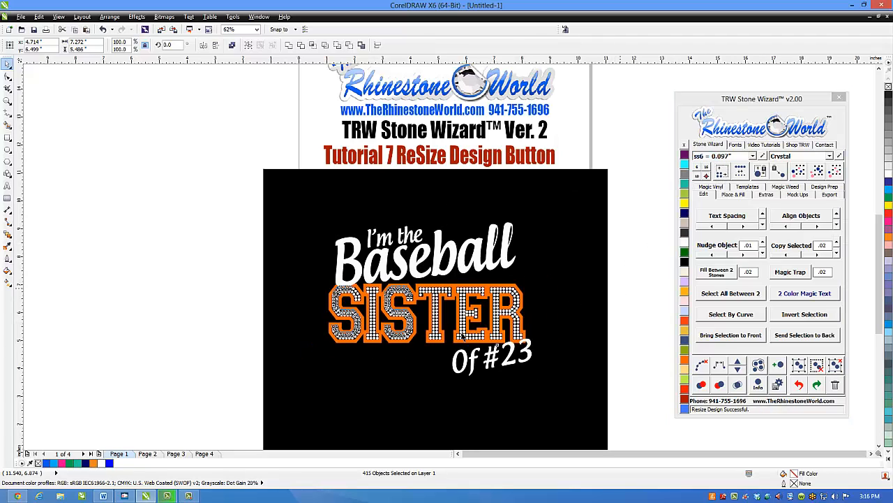
left_click(513, 310)
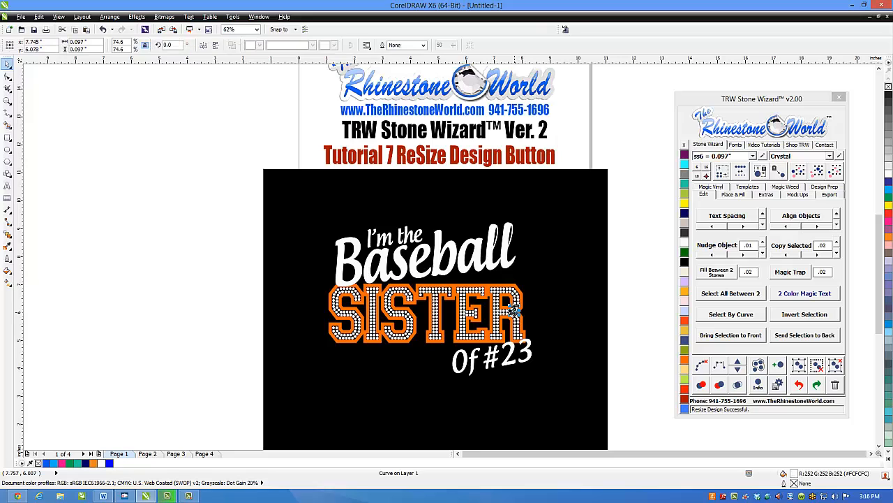
left_click(197, 236)
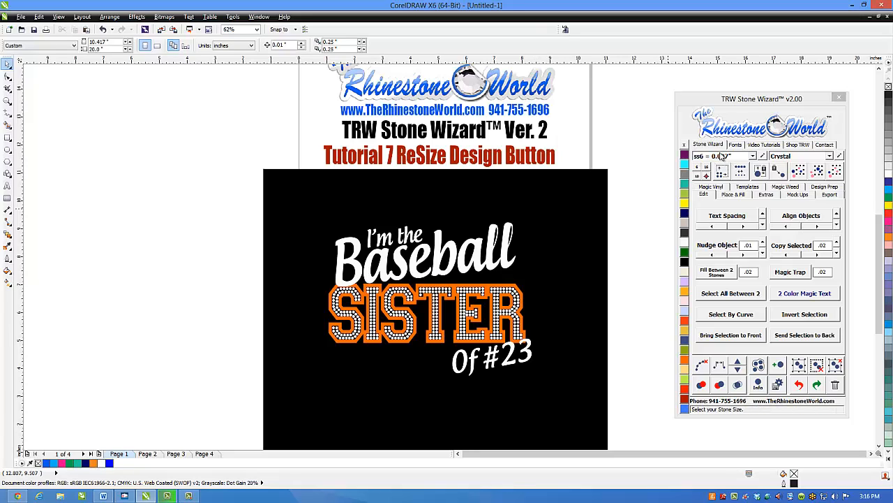
Step: Resize the whole Baseball Sister design to the ss16 = 0.173" stone size and check a stone in the R
left_click(753, 155)
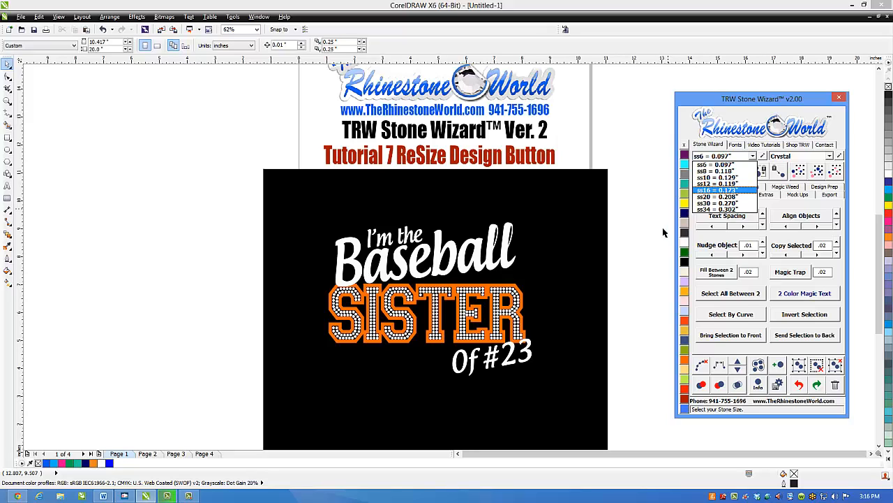
left_click_drag(616, 194, 197, 421)
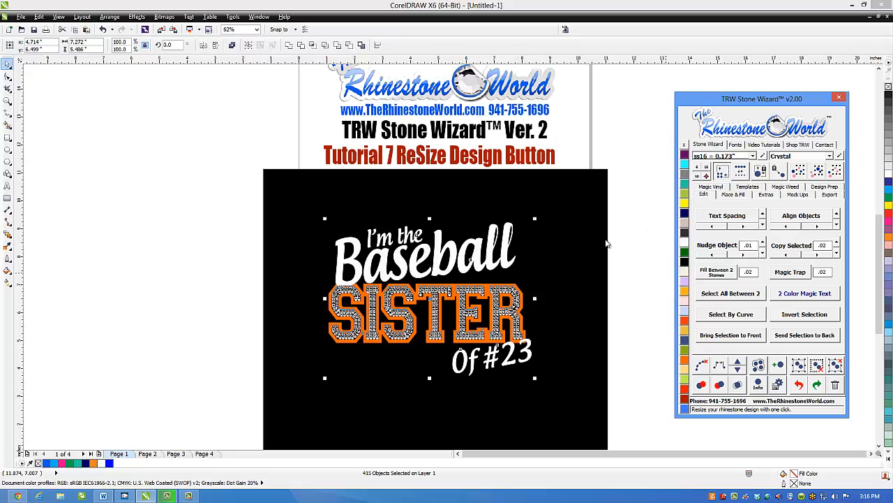
left_click(722, 171)
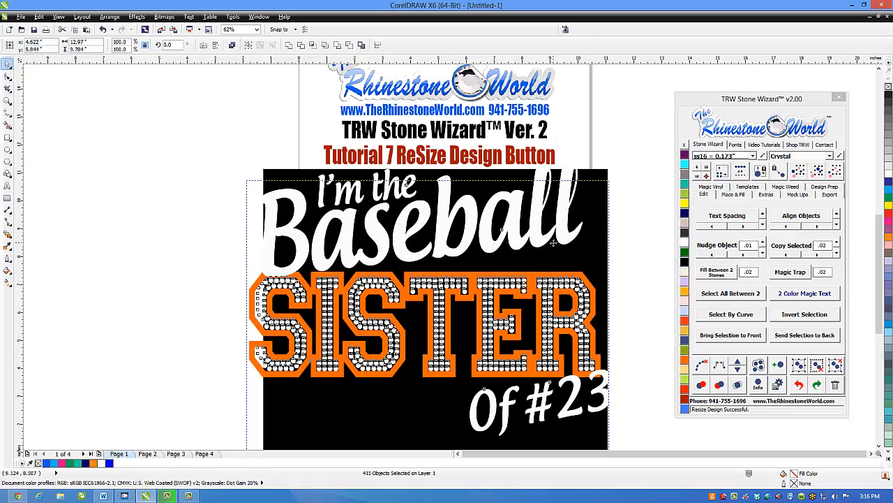
left_click(573, 298)
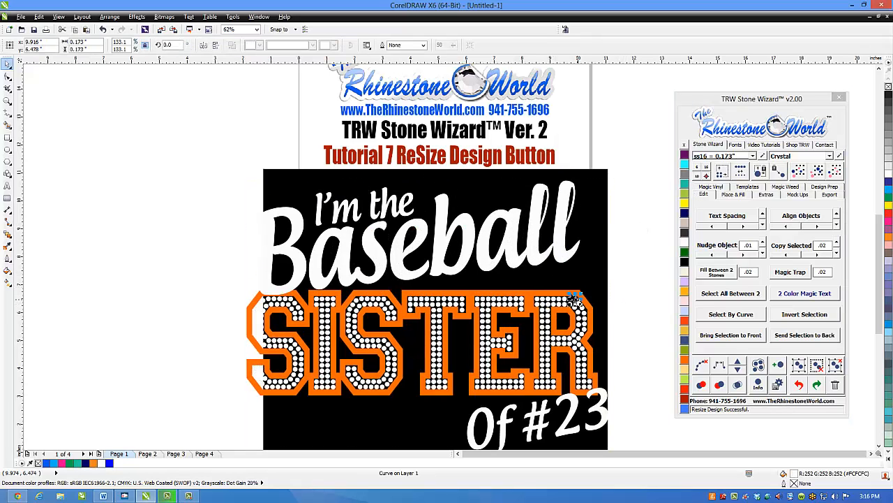
left_click(638, 218)
Step: Select the enlarged Baseball Sister design and scale it down to the ss6 = 0.097" stone size
scroll(602, 242, "down", 1)
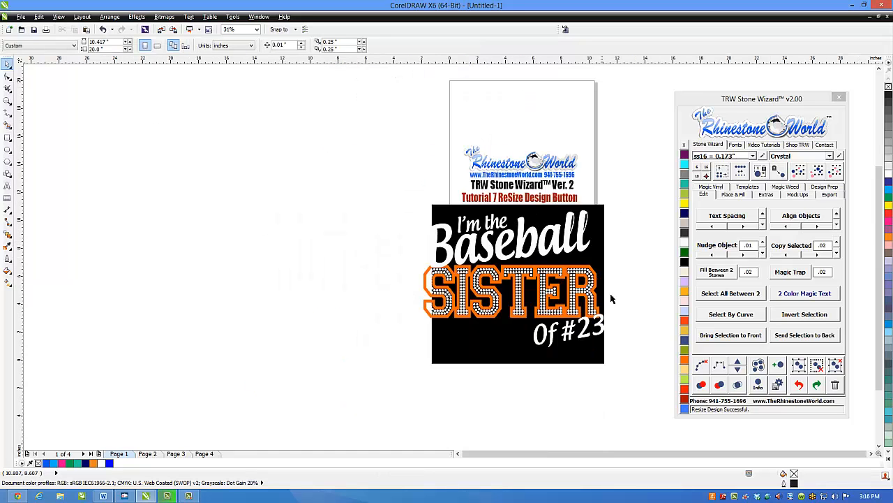
left_click_drag(642, 377, 385, 205)
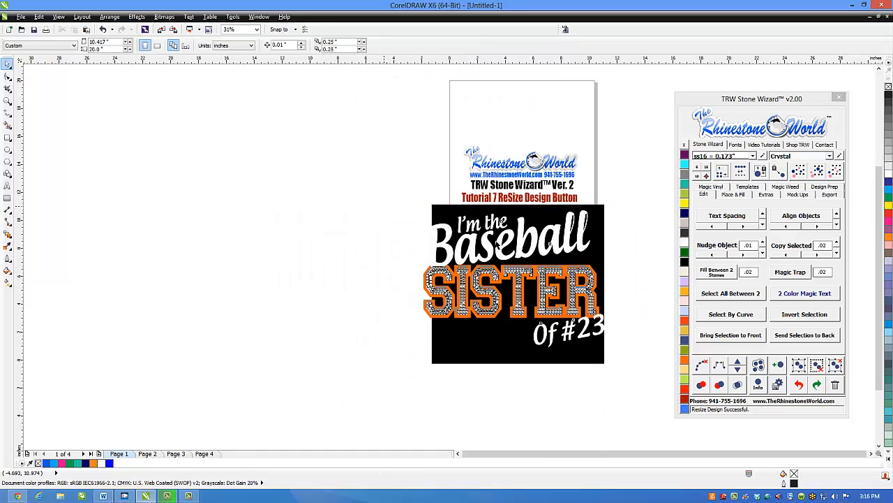
left_click(754, 156)
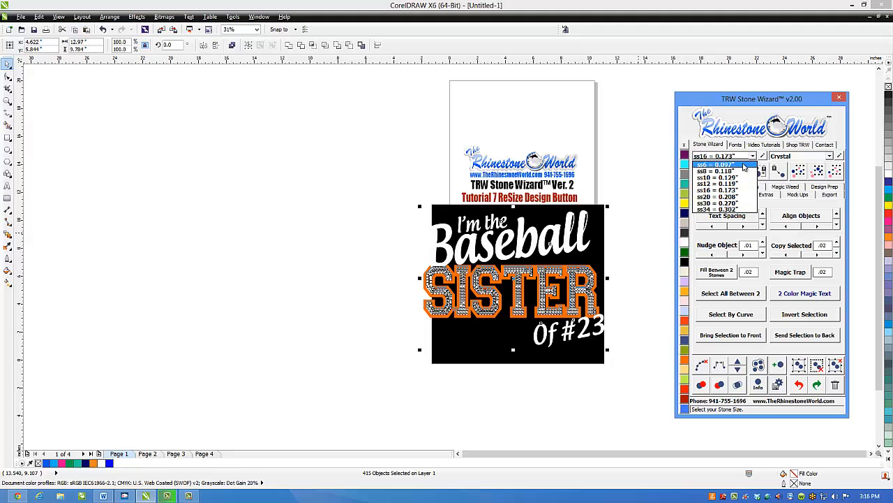
left_click(741, 166)
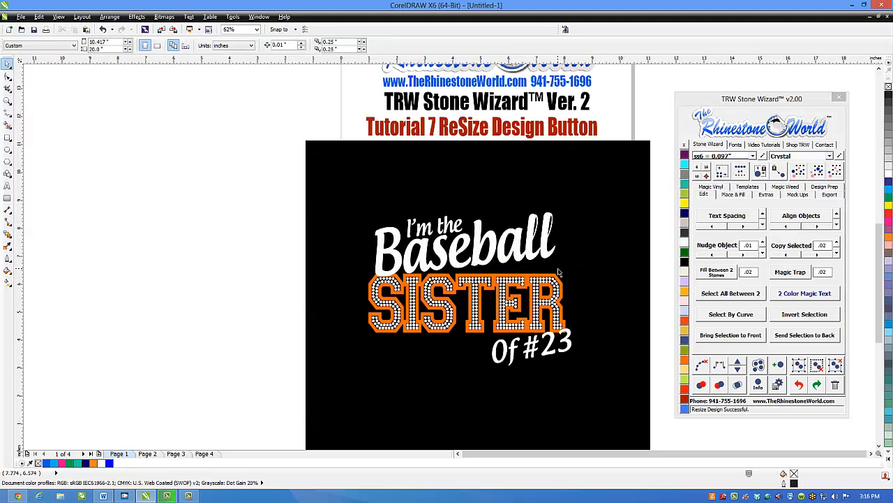
Step: Reselect the whole design, pick the ss6 = 0.097" stone size and return the design to its original larger size
left_click_drag(664, 186, 323, 384)
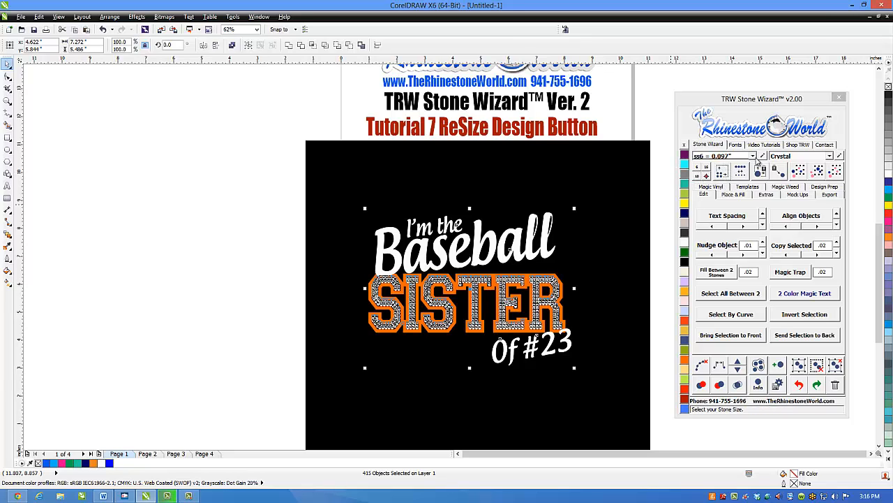
left_click(754, 157)
left_click(708, 164)
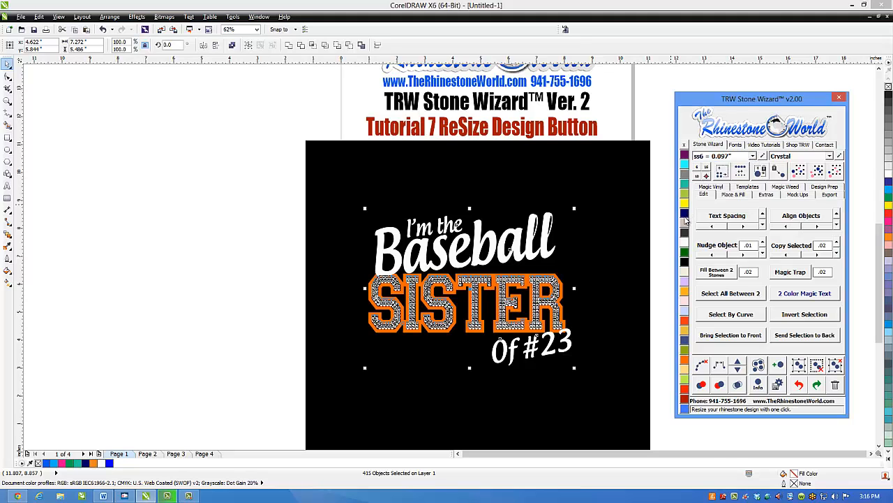
left_click(300, 260)
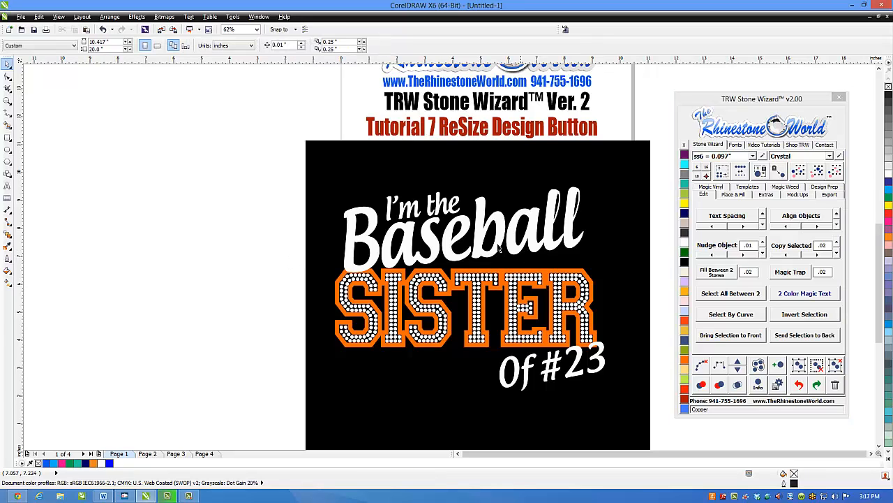
Step: Open Page 2 and shift the yellow "Everything is Awesome" text slightly up and to the right
left_click(147, 454)
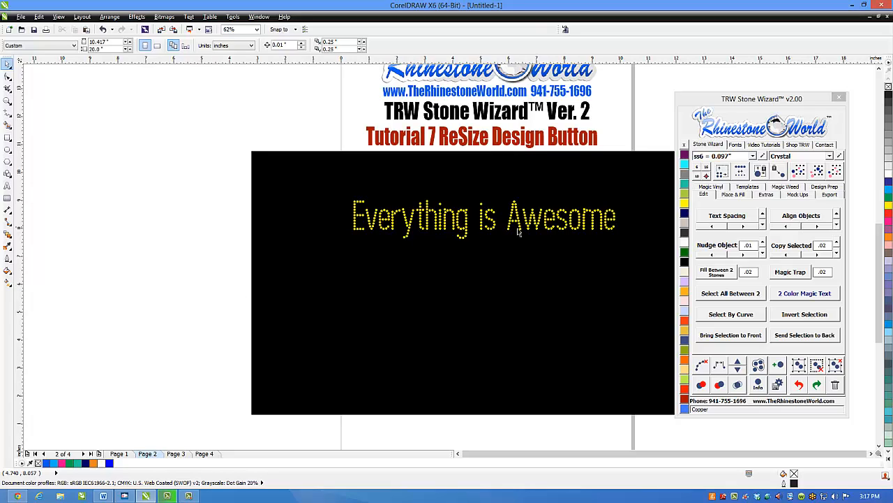
scroll(550, 234, "down", 2)
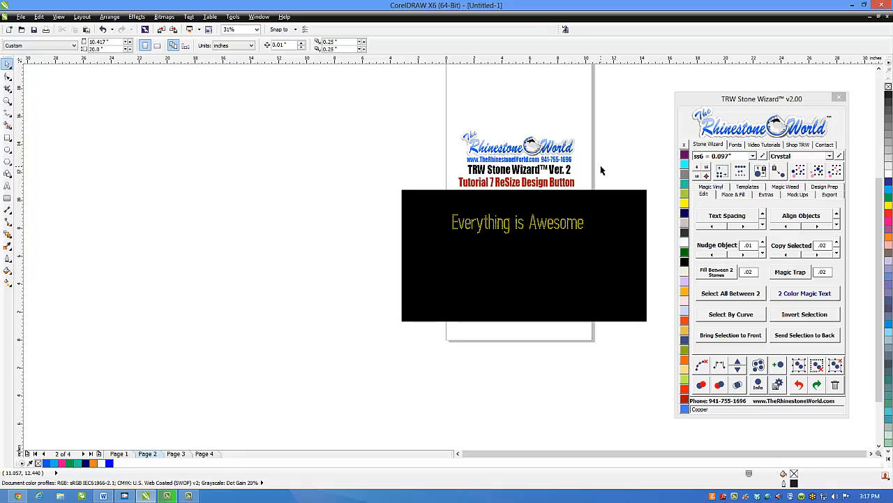
scroll(600, 171, "up", 2)
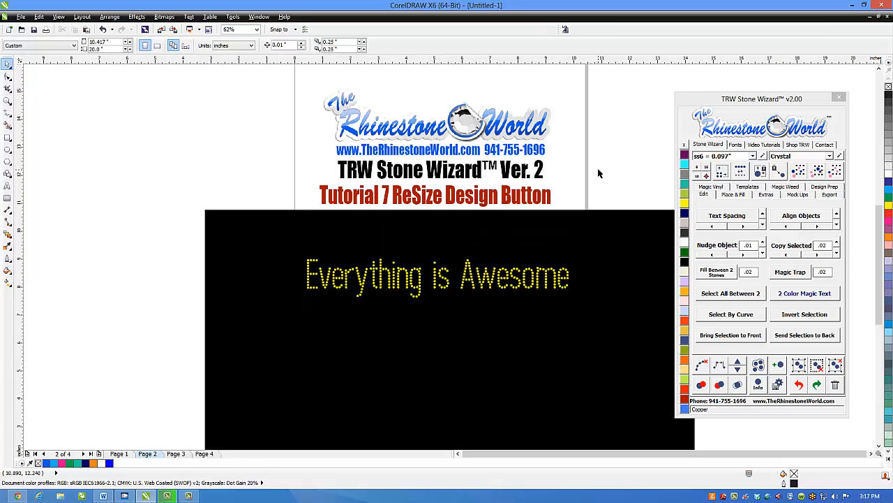
left_click(537, 282)
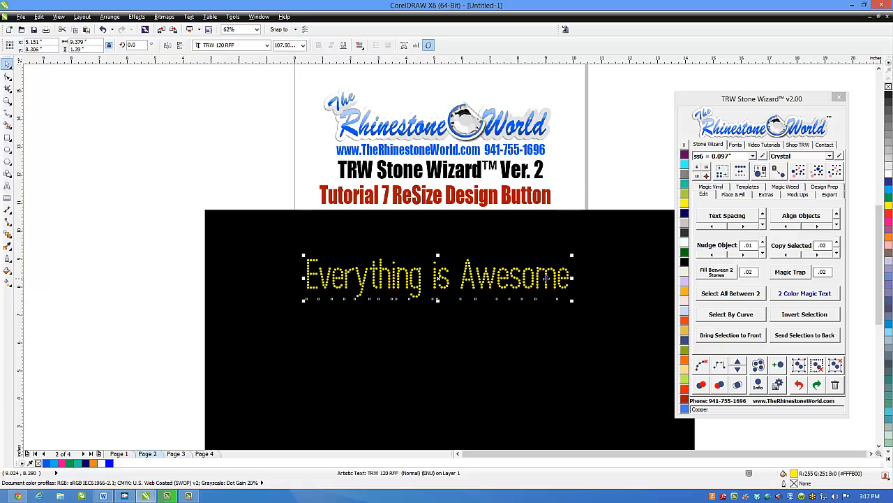
left_click_drag(557, 278, 567, 273)
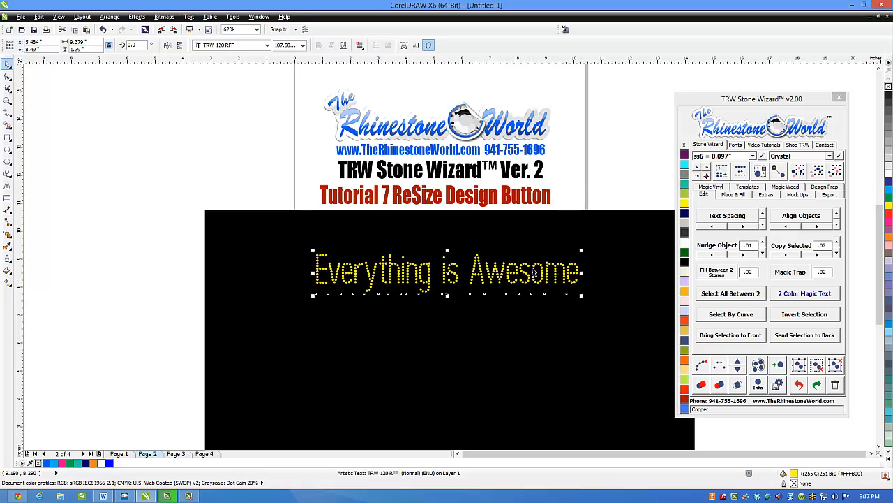
Step: Resize the "Everything is Awesome" text to the ss10 = 0.129" stone size, accepting the stone replacement
left_click(752, 156)
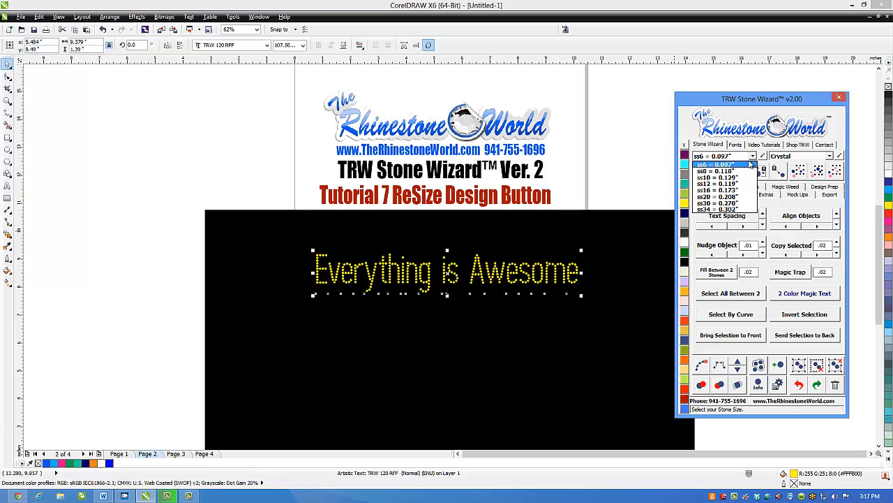
left_click(721, 179)
left_click(723, 172)
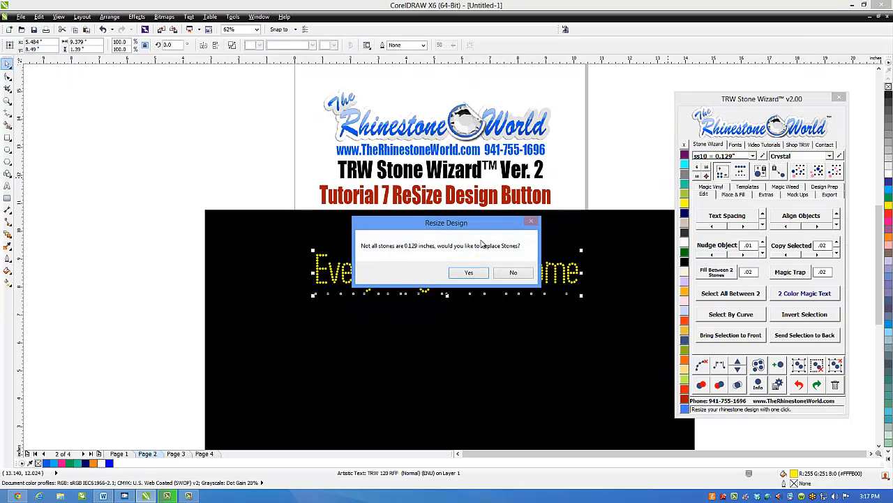
left_click(470, 273)
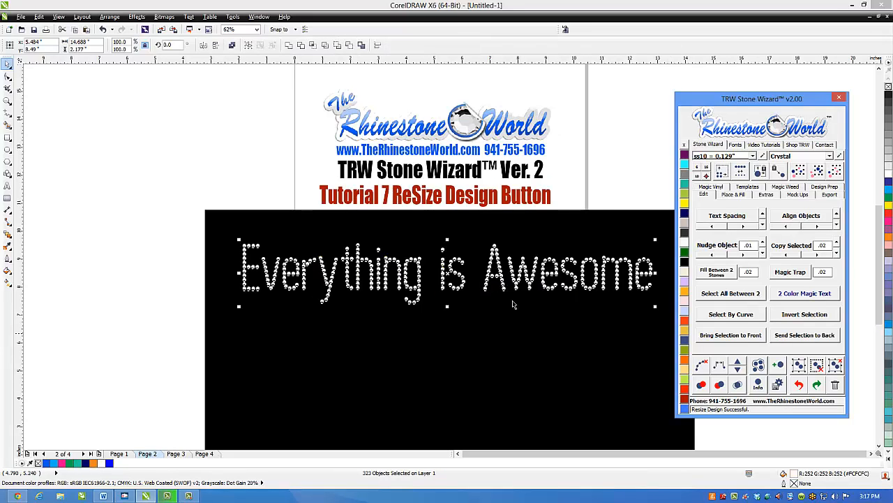
left_click(598, 197)
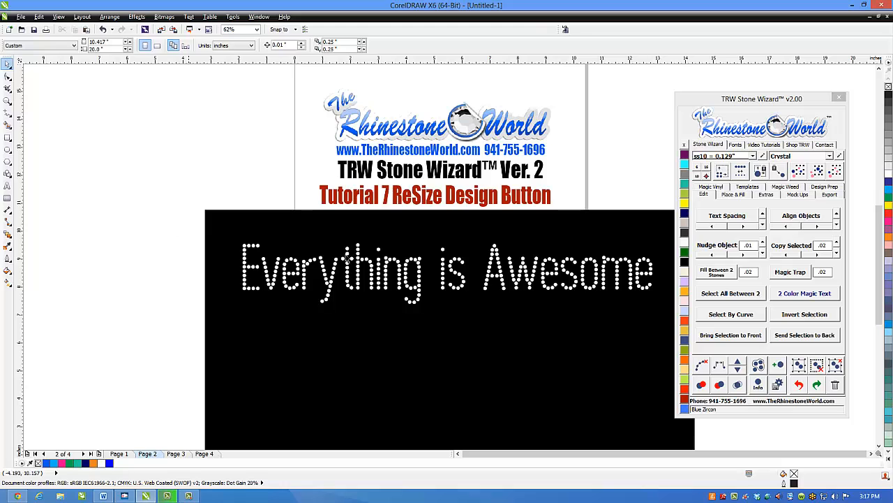
Step: Select the whole "Everything is Awesome" text, choose Light Pink as the stone color and run the design resize again at ss10 = 0.129"
left_click_drag(189, 229, 666, 326)
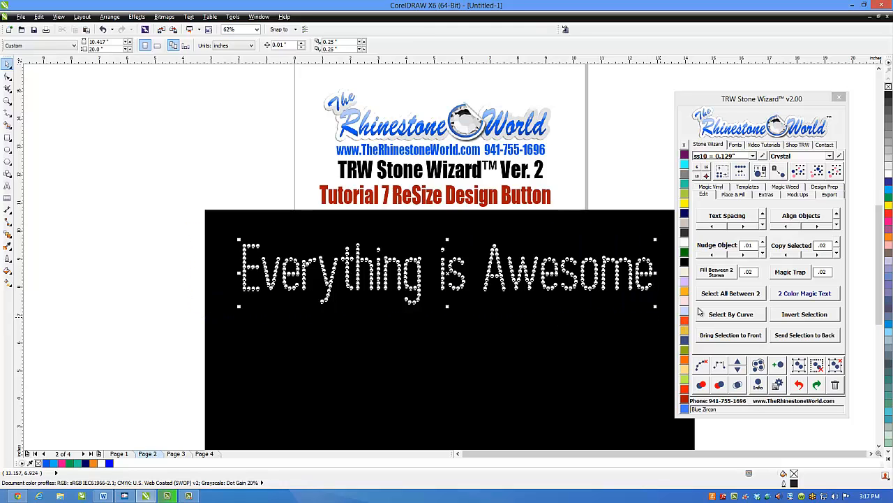
left_click(829, 155)
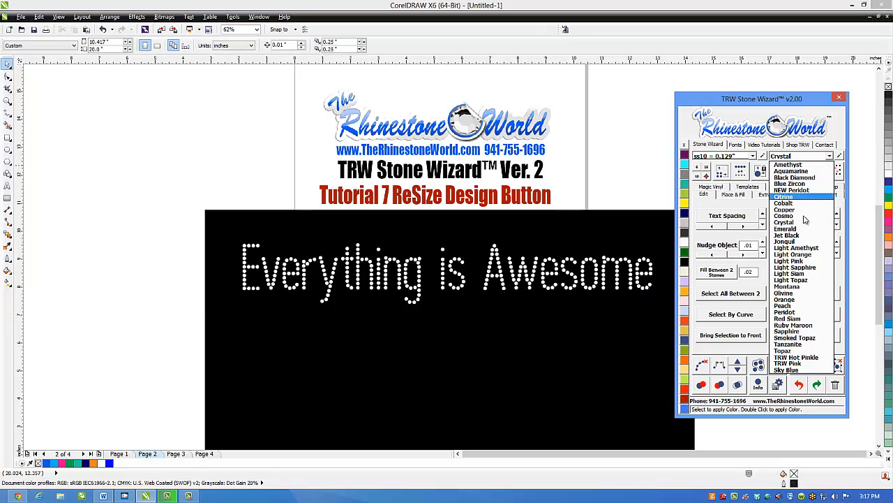
left_click(802, 261)
left_click_drag(183, 232, 679, 338)
left_click(843, 176)
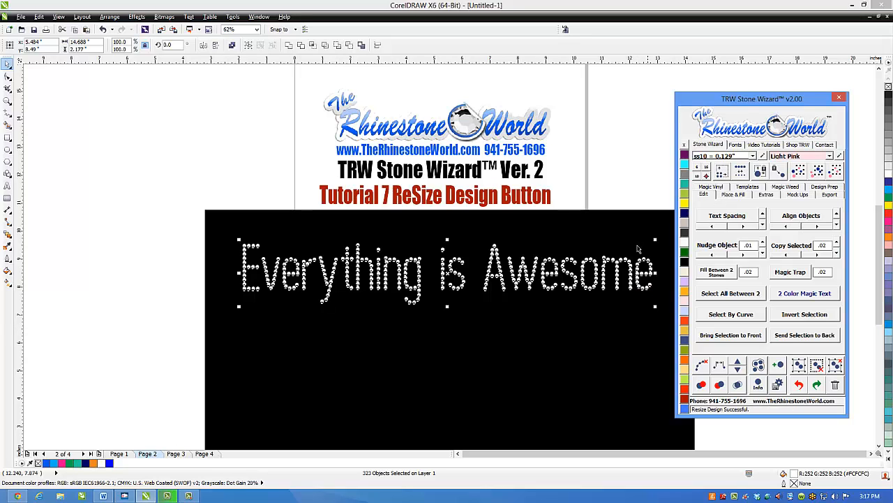
left_click(584, 226)
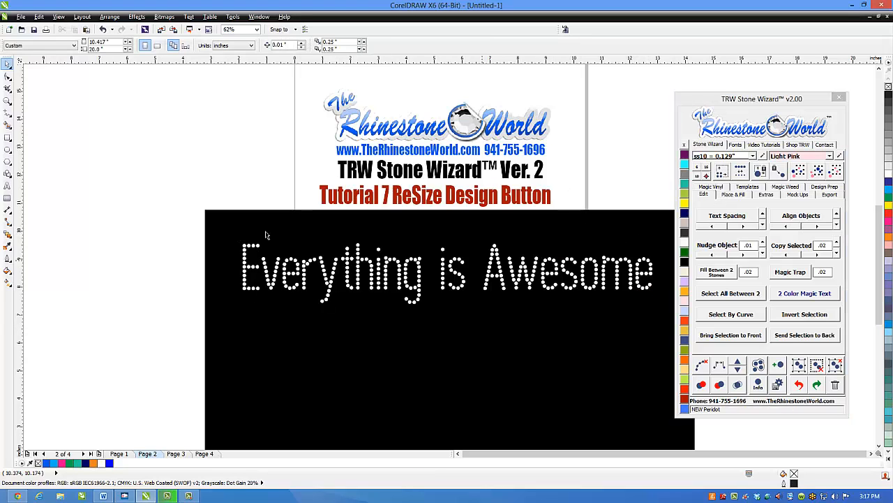
Step: Select all the "Everything is Awesome" stones and recolor them Citrine
left_click_drag(183, 234, 673, 328)
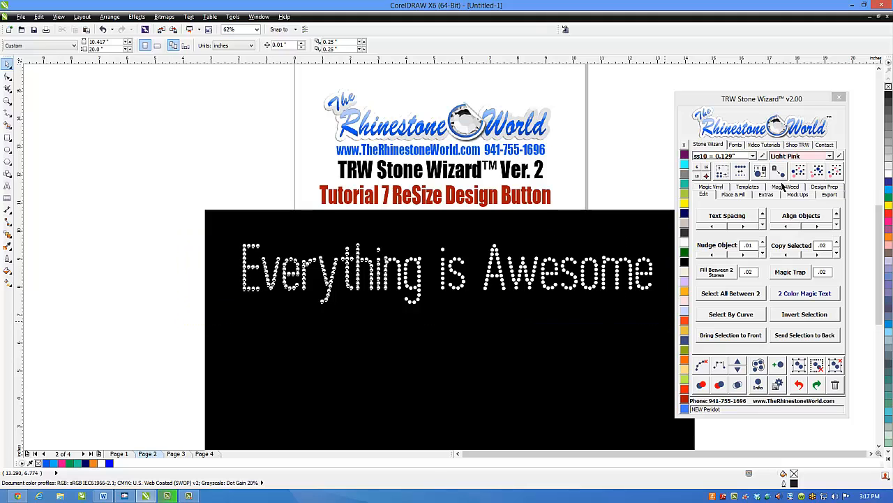
left_click(830, 156)
left_click(787, 196)
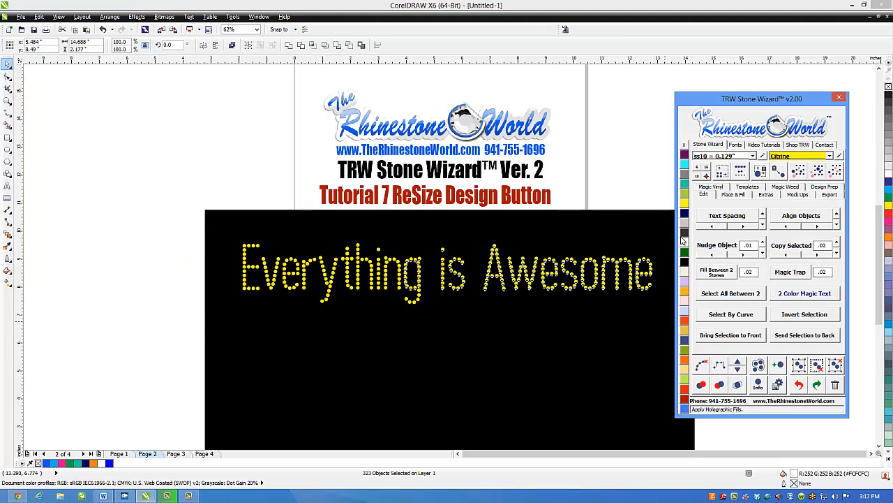
left_click(636, 215)
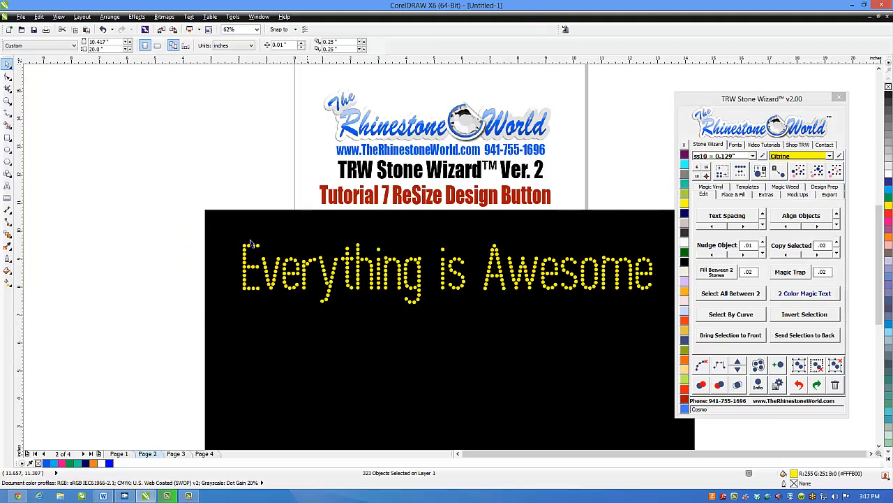
Step: Switch the active stone color to Cobalt and on to NEW Peridot with no stones selected
left_click(830, 156)
left_click(784, 203)
left_click(830, 156)
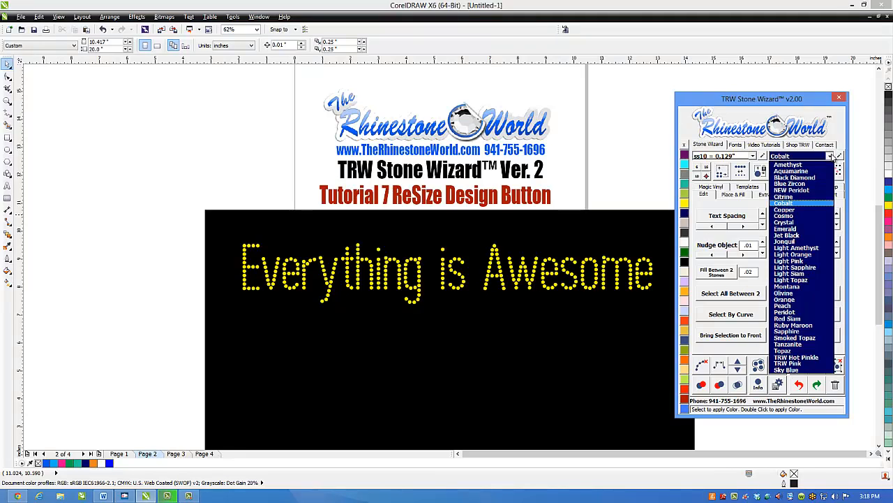
left_click(685, 193)
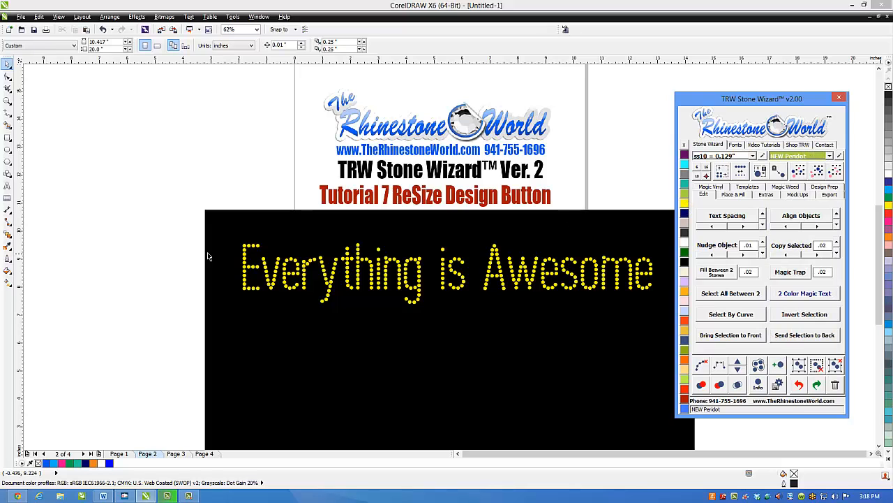
Step: Select the whole yellow text, resize it to the ss6 = 0.097" stone size and check one stone in the "m" of "Awesome"
left_click(197, 233)
left_click_drag(198, 238, 634, 312)
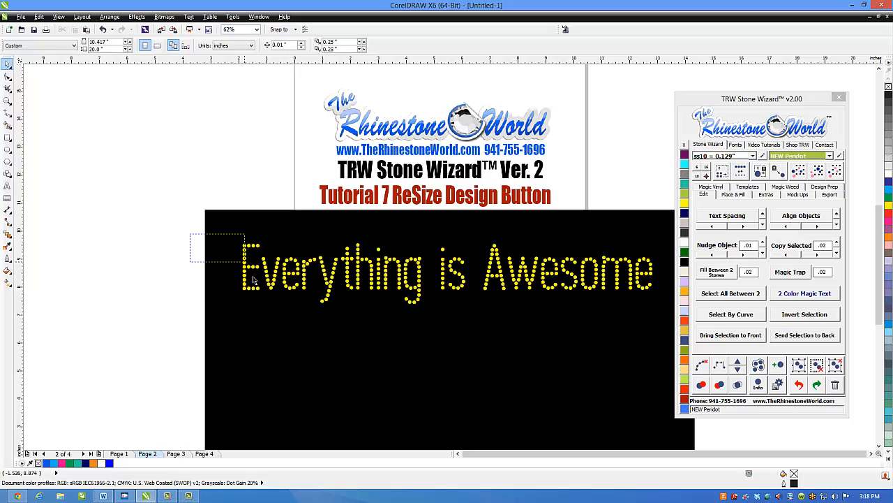
left_click_drag(254, 280, 673, 321)
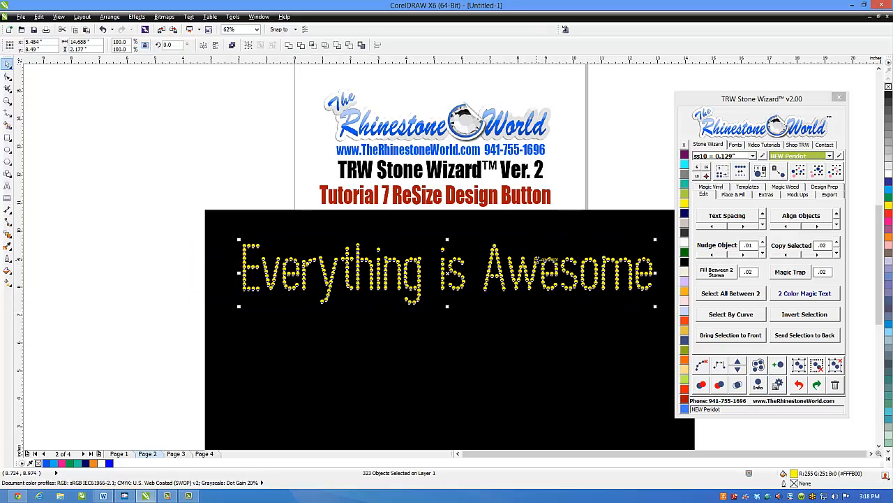
left_click(752, 156)
left_click(743, 165)
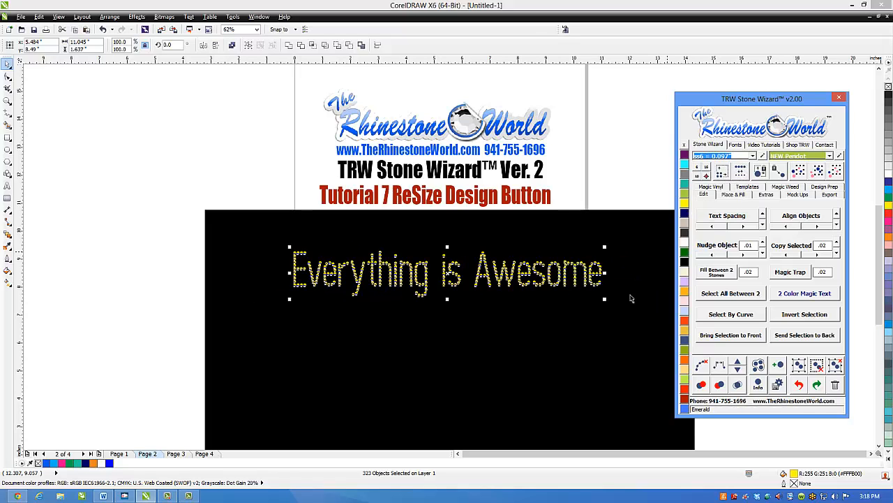
left_click(142, 300)
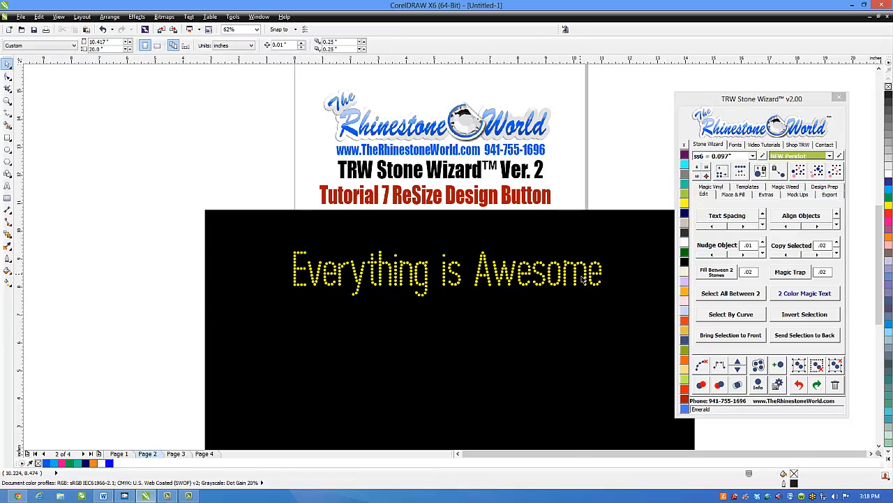
scroll(585, 280, "up", 2)
left_click(568, 252)
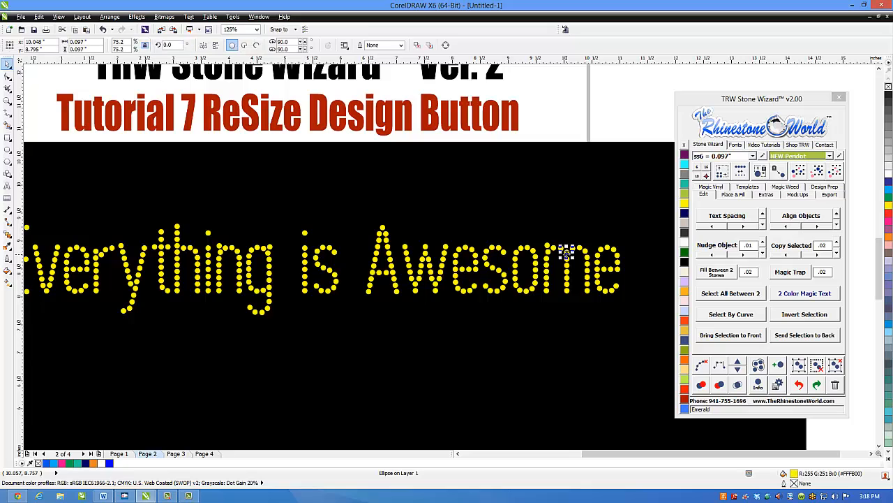
scroll(571, 241, "down", 2)
key("Escape")
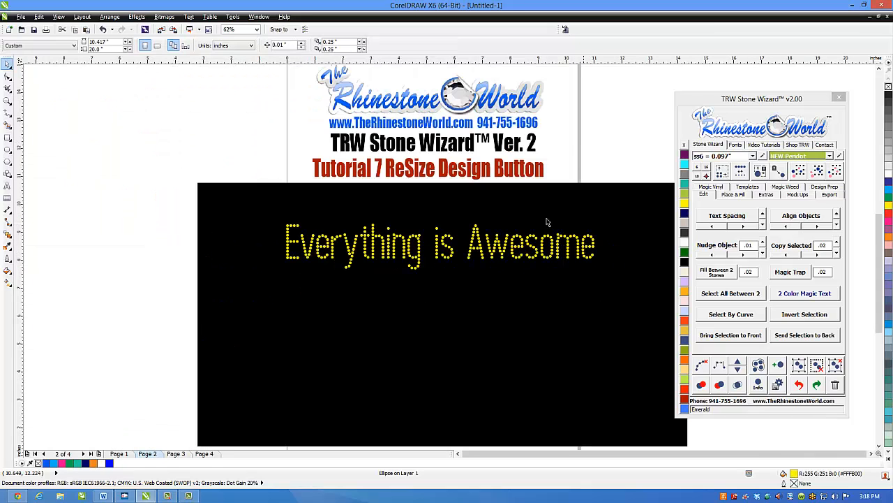
Step: Delete the "e" beside the black background on Page 3 and all the remaining "Everything is Awesom" stones on Page 2
left_click(180, 454)
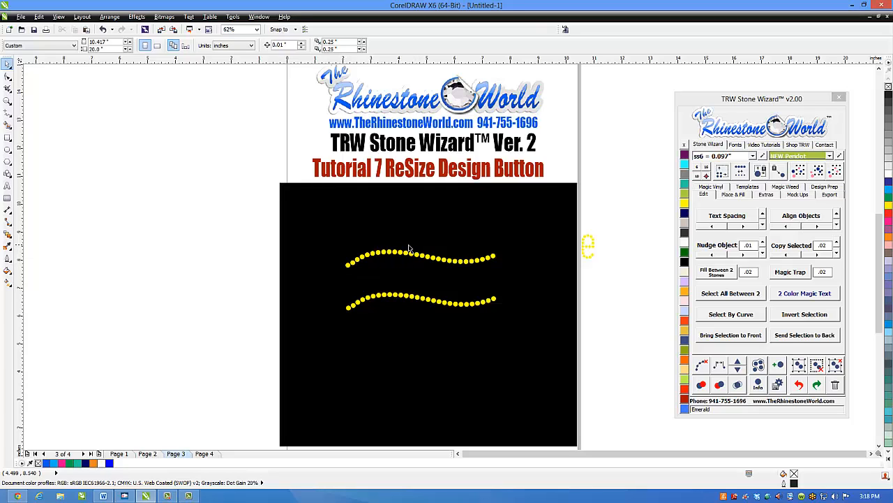
left_click_drag(626, 208, 587, 283)
key("Delete")
left_click(149, 454)
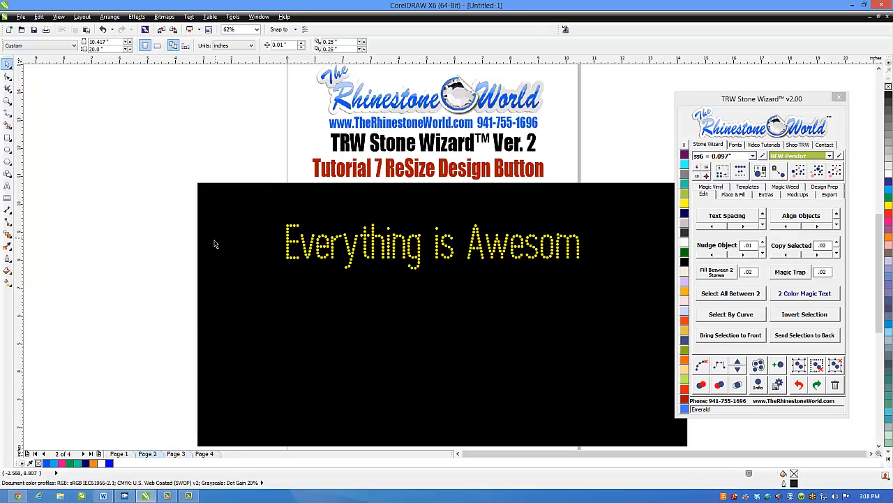
left_click_drag(185, 205, 587, 299)
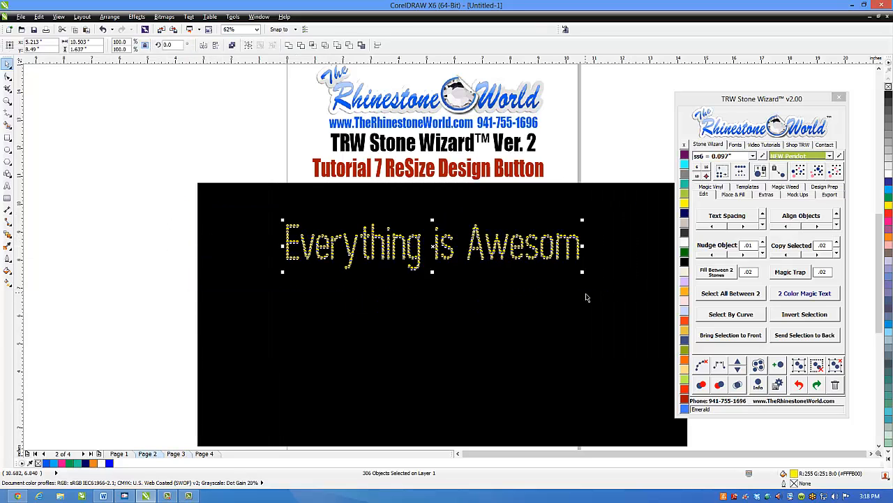
key("Delete")
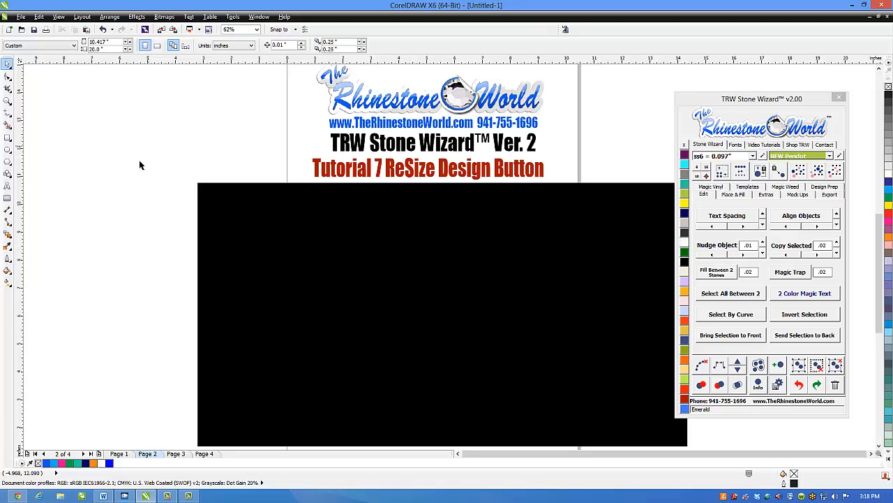
Step: Add the text "resize sticky flock" on Page 2 and enlarge it to about 11.13 inches wide
left_click(7, 185)
left_click(203, 259)
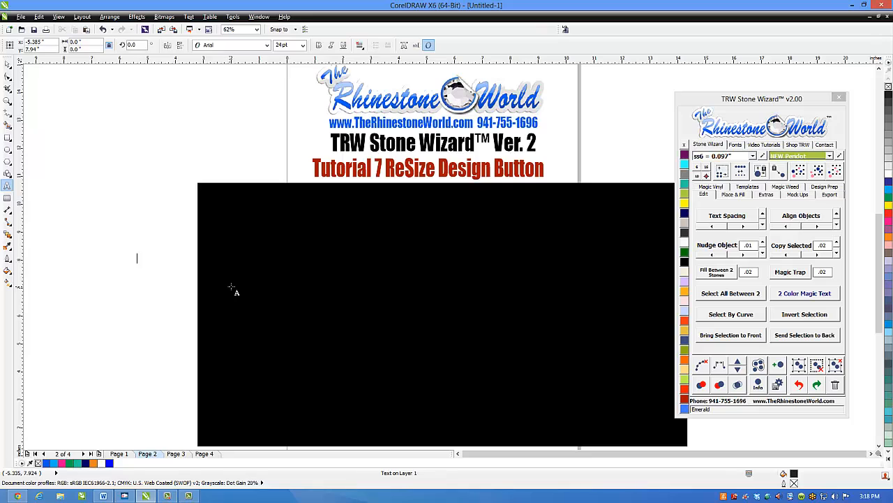
type("resize Sticky Flock")
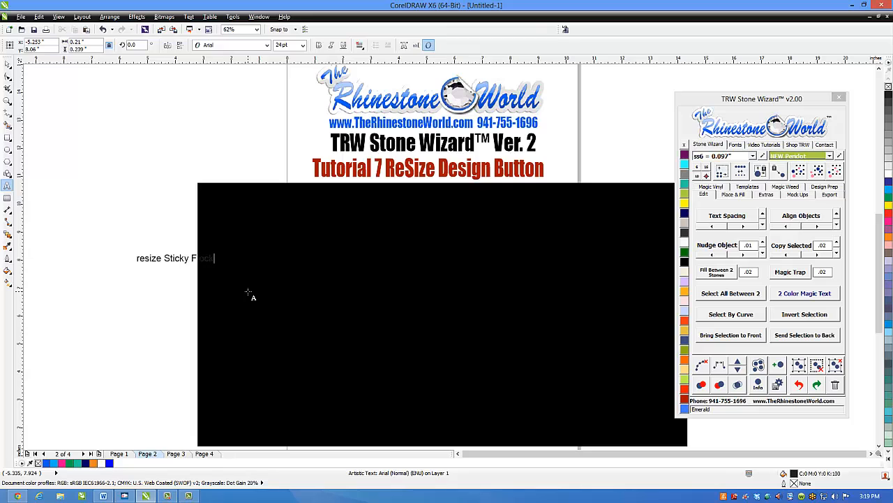
left_click(159, 256)
left_click_drag(167, 257, 272, 247)
type("sticky flo")
left_click_drag(249, 283, 391, 280)
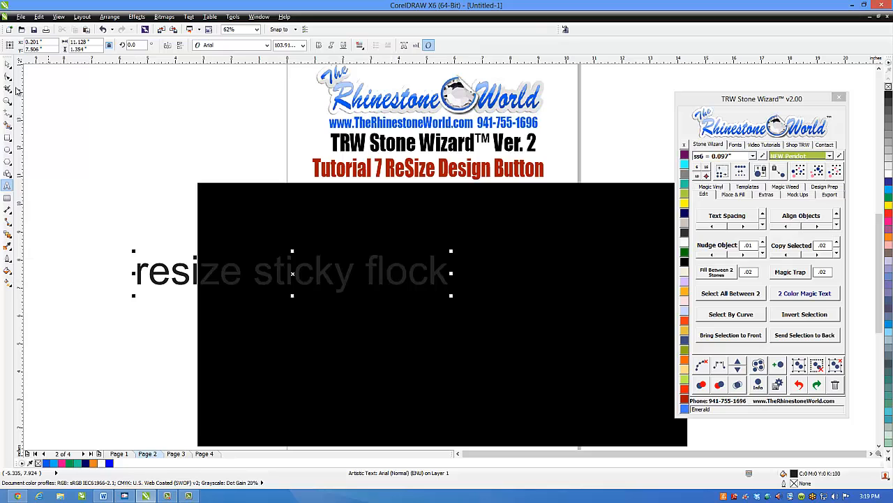
Step: Move the "resize sticky flock" text onto the black background and change its font to TRW 120 SFF
left_click(7, 65)
left_click_drag(176, 274, 341, 267)
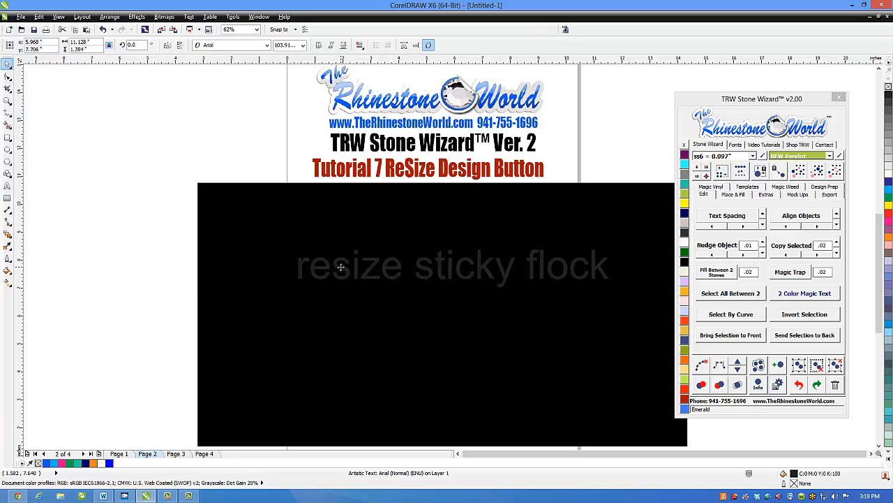
left_click(736, 144)
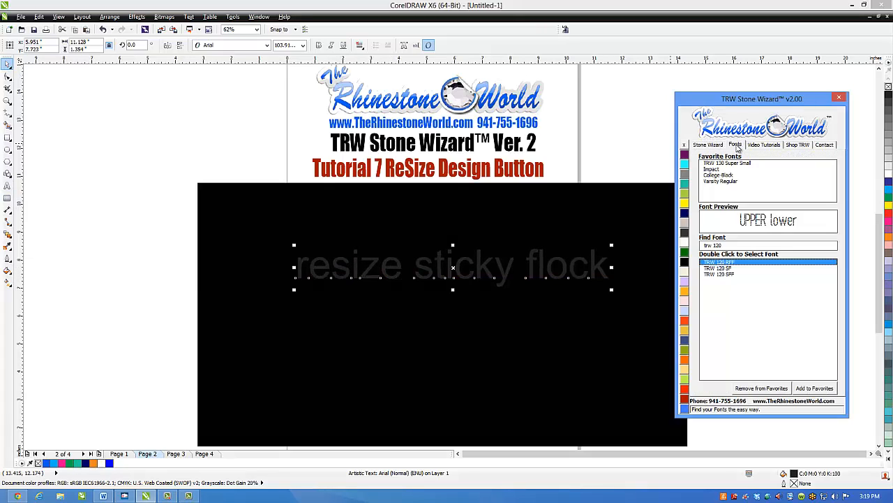
double_click(727, 275)
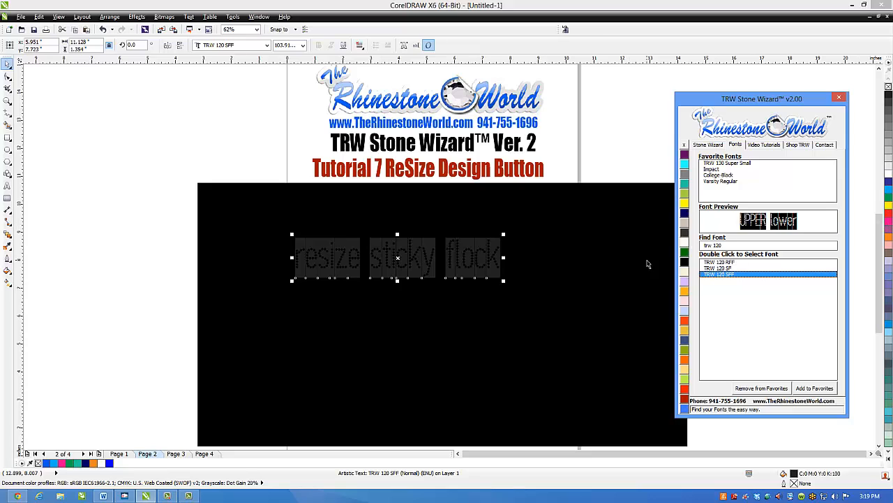
Step: Color the "resize sticky flock" text Red Siam and reposition it near the center of the black background
left_click(685, 391)
left_click(151, 283)
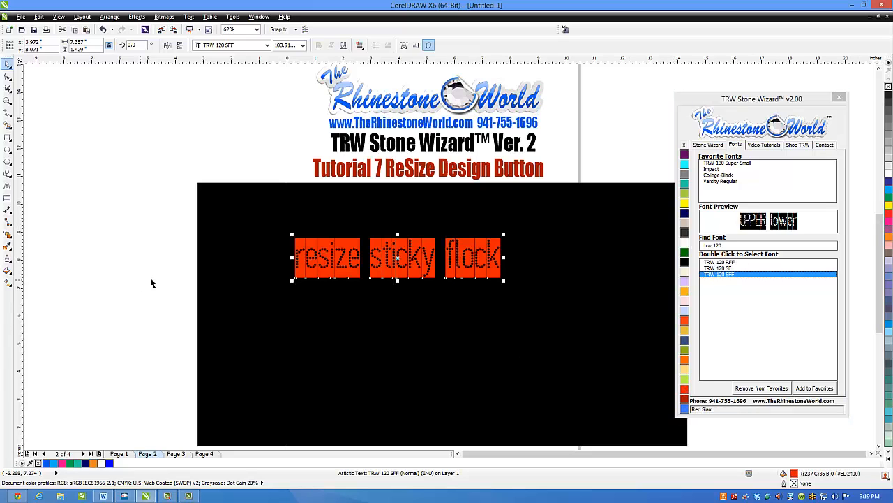
left_click(435, 259)
left_click_drag(435, 259, 478, 281)
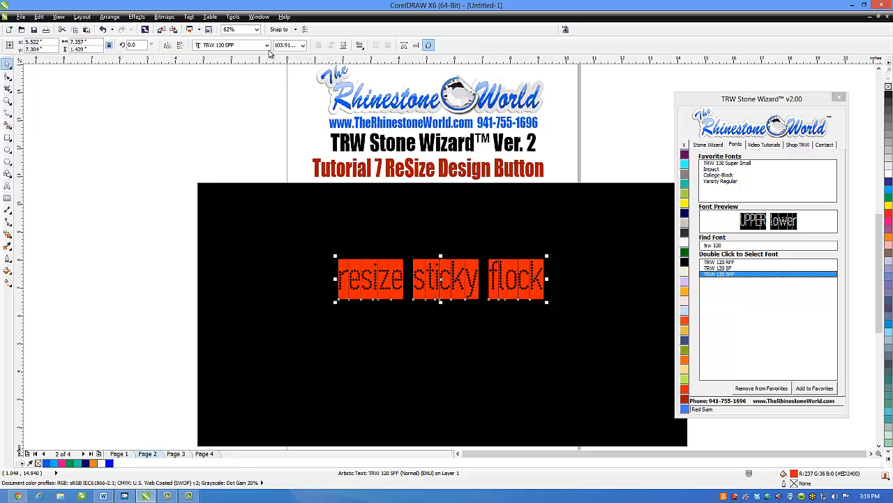
left_click_drag(465, 286, 461, 273)
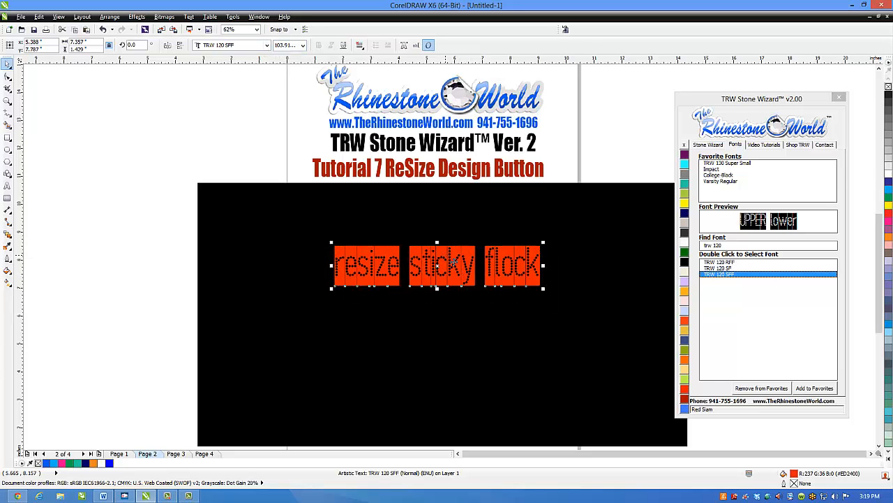
Step: Replace the "resize sticky flock" wording with "ABCDEFGHIJ"
double_click(335, 261)
left_click_drag(335, 261, 639, 274)
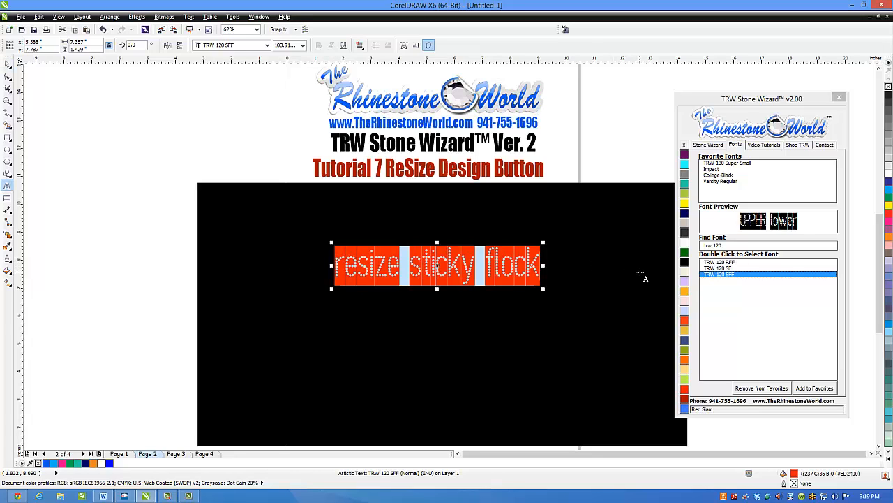
type("ABCDE")
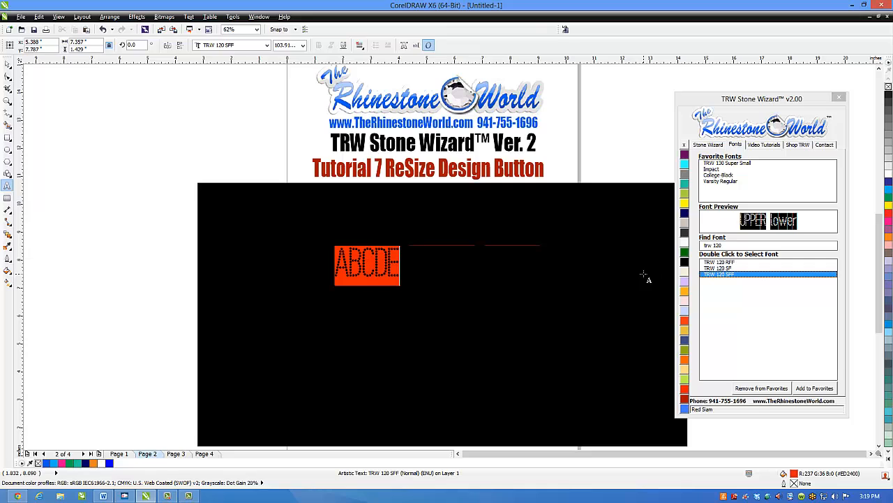
type("FGHI")
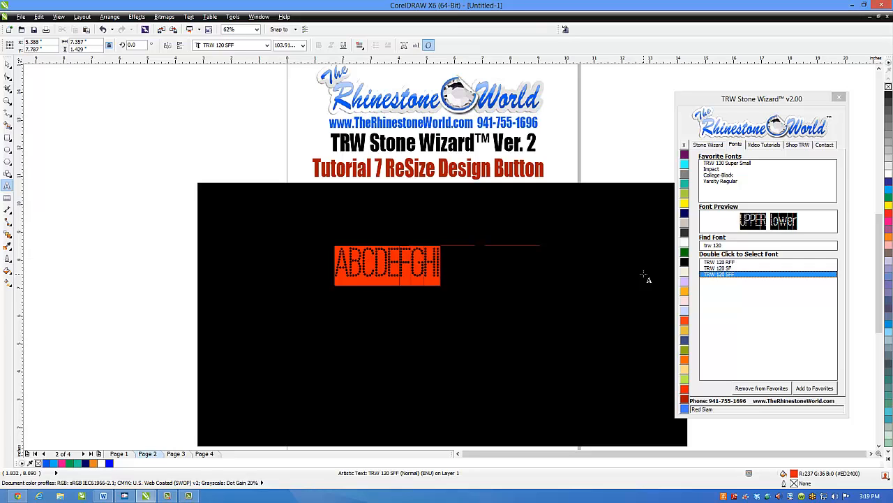
type("J")
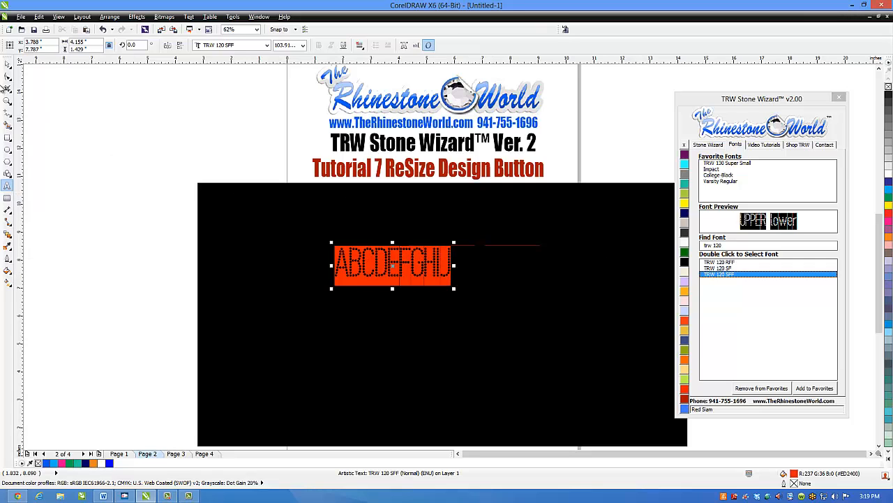
Step: Shift the "ABCDEFGHIJ" text slightly down and to the right and set its font size to 223 pt
left_click(8, 64)
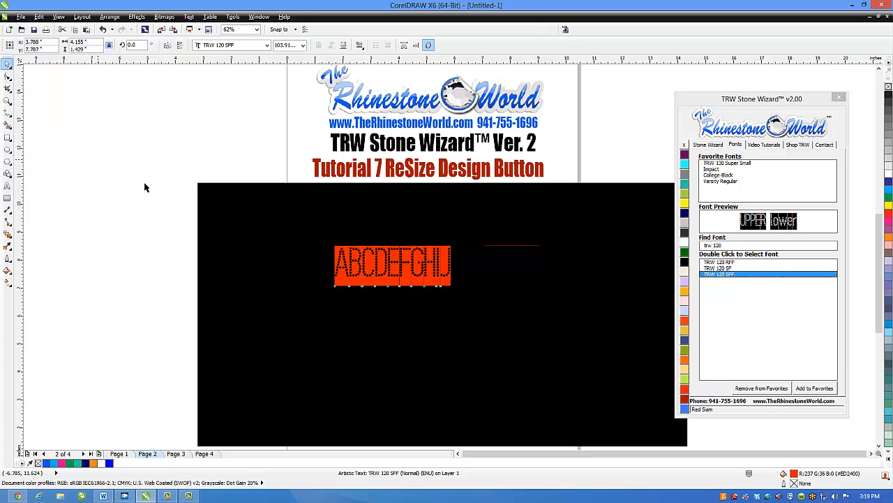
left_click_drag(375, 271, 391, 281)
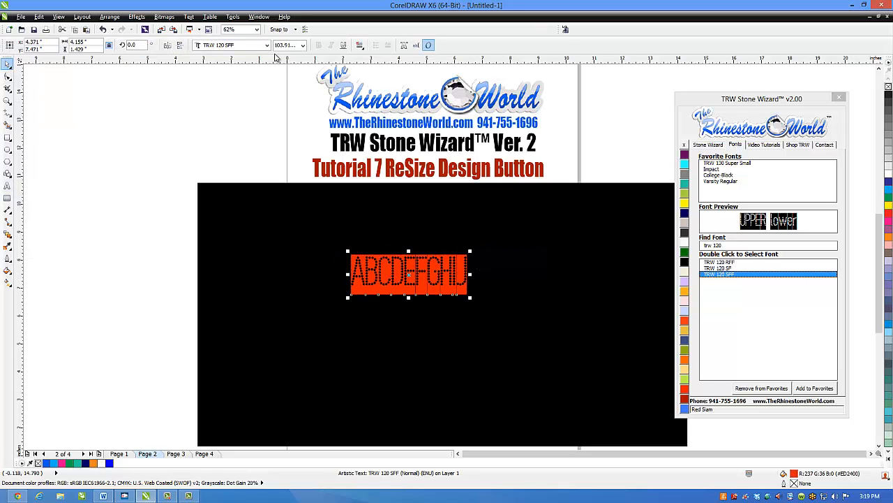
double_click(295, 46)
type("223")
key("Return")
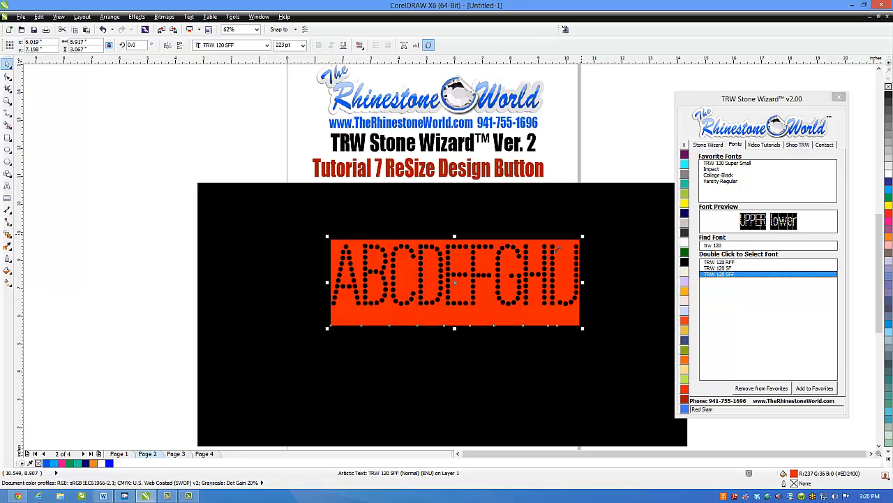
Step: Scale the ABCDEFGHIJ text down to about 5.7 inches wide and bring up the Stone Wizard tools
left_click_drag(555, 249, 502, 271)
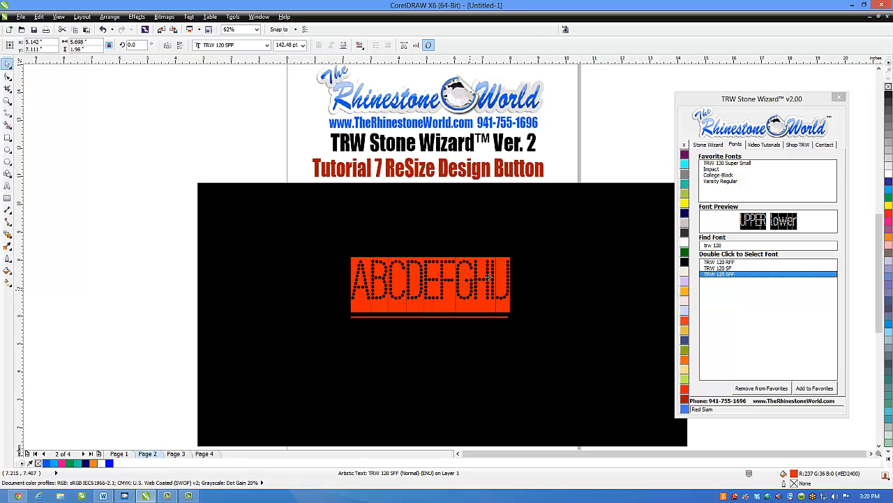
left_click(709, 145)
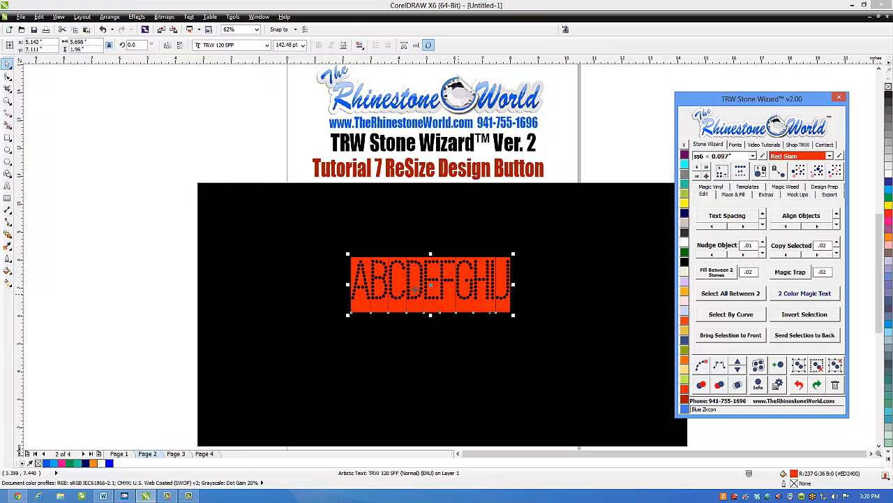
Step: Try Resize Design on the ABCDEFGHIJ text with stone size ss10 = 0.129 inch, replacing the stones, and undo the operation
left_click(724, 174)
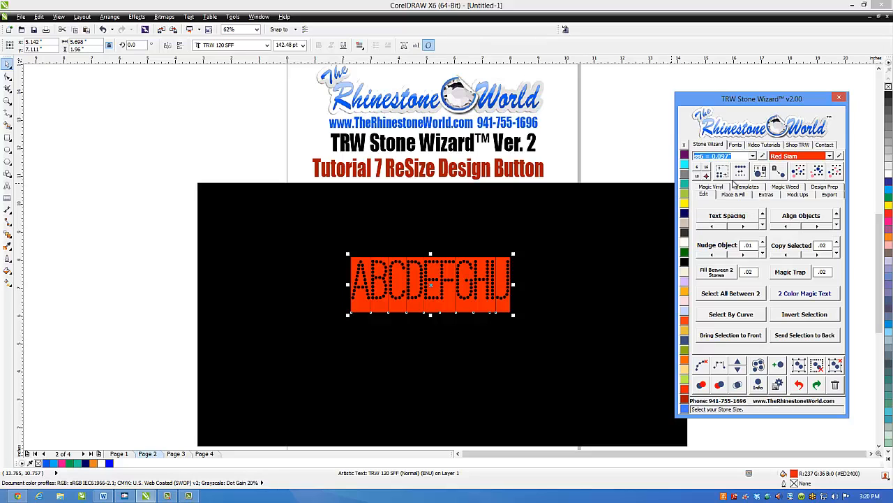
left_click(722, 172)
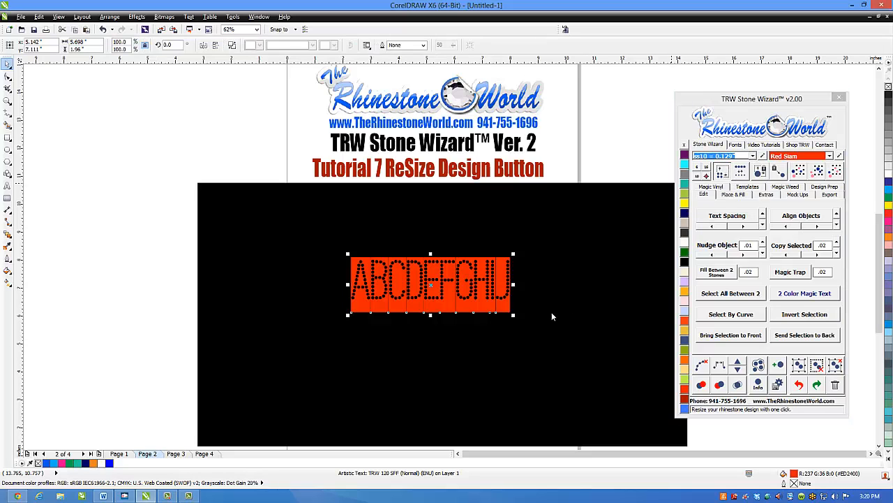
left_click(479, 273)
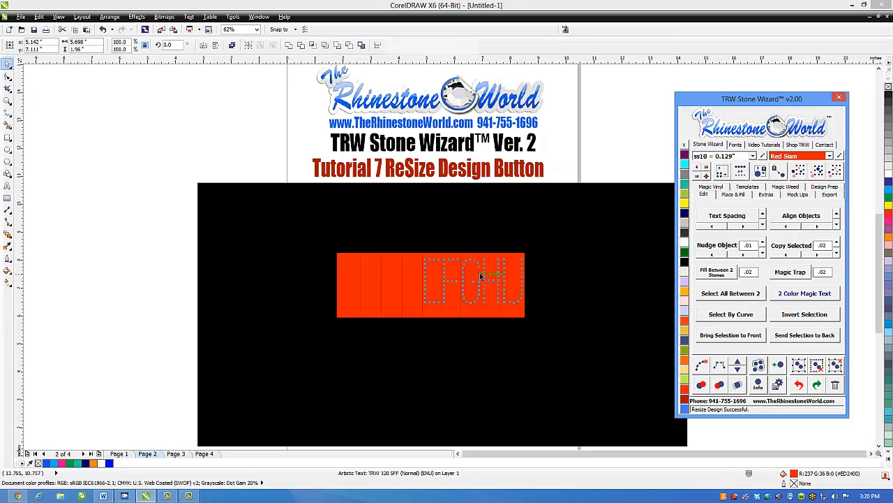
left_click(173, 312)
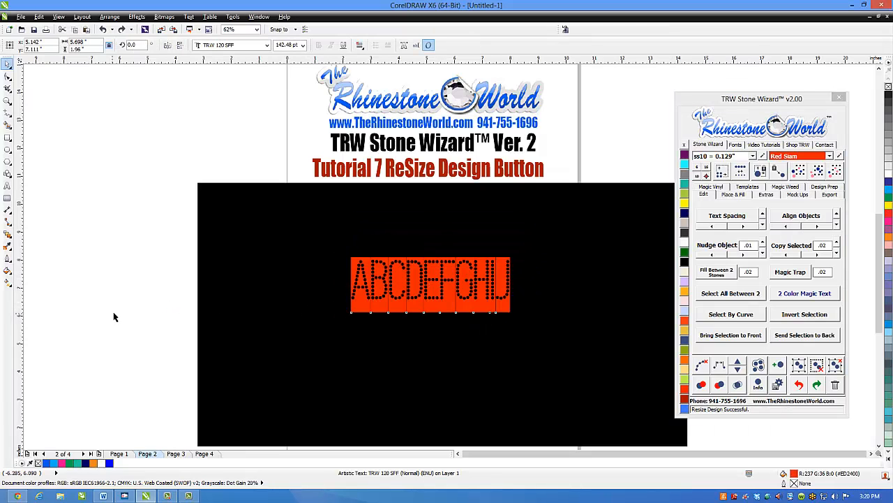
left_click(469, 309)
left_click(629, 151)
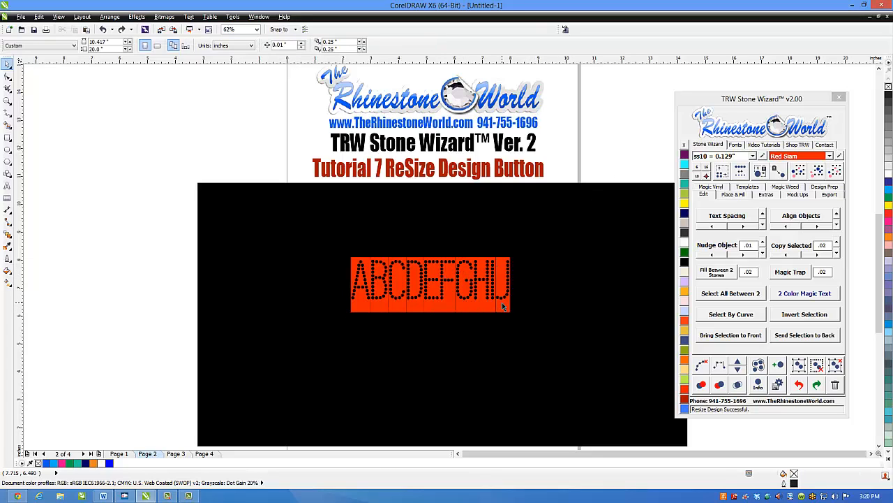
Step: Color the ABCDEFGHIJ text Orange
left_click(501, 306)
left_click(684, 360)
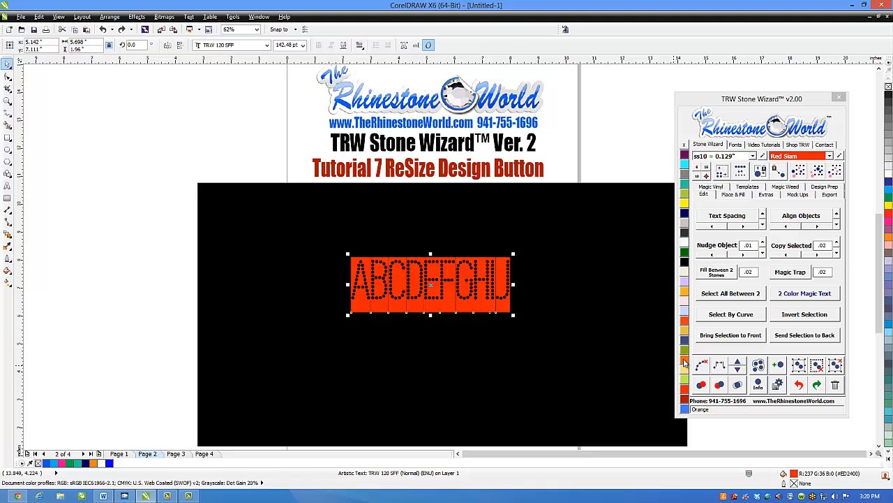
left_click(151, 307)
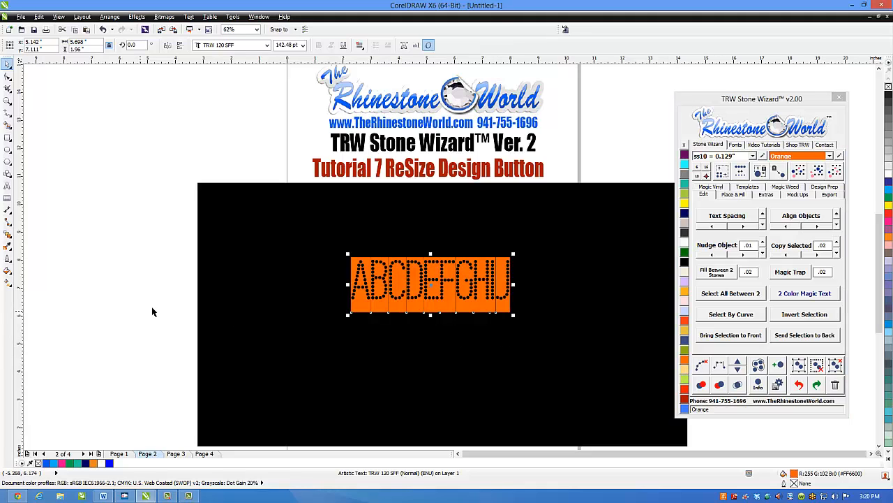
left_click(503, 307)
left_click(597, 144)
Step: Try Resize Design on the text with Black Diamond ss16 = 0.173 inch stones, accepting stone replacement, and undo the operation
left_click(810, 155)
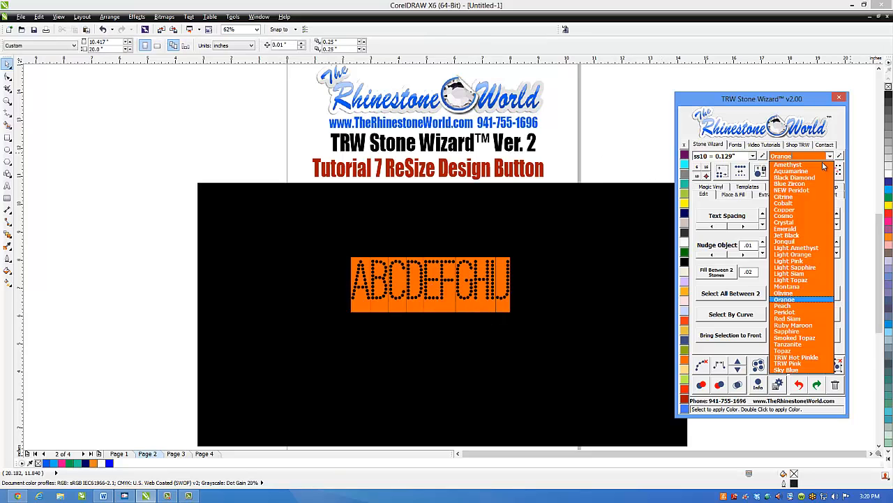
left_click(812, 174)
left_click(642, 144)
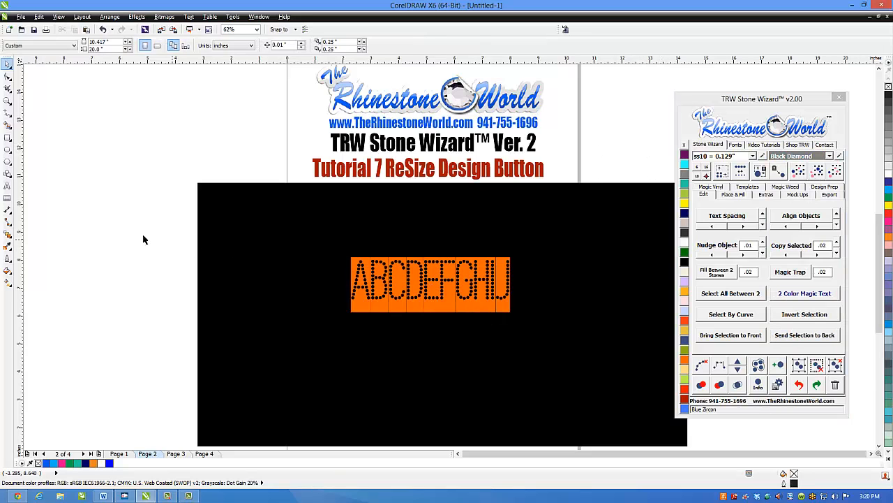
left_click_drag(143, 239, 572, 309)
left_click(719, 209)
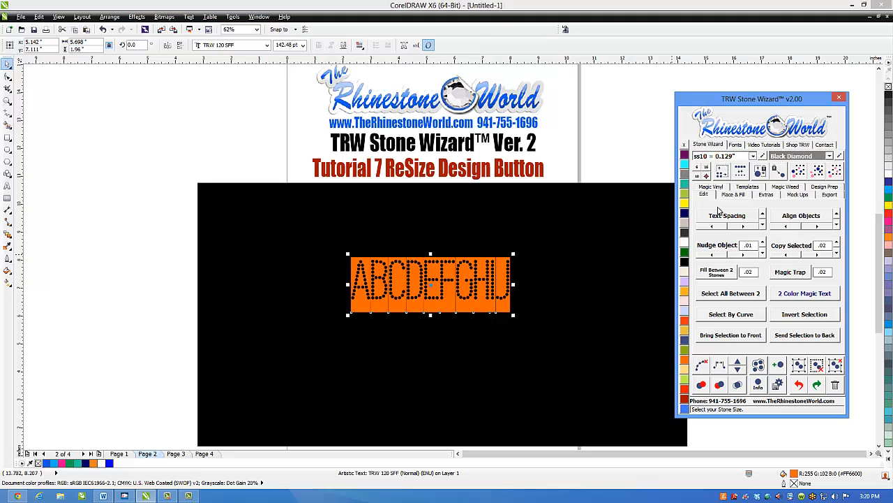
left_click(752, 155)
left_click(719, 196)
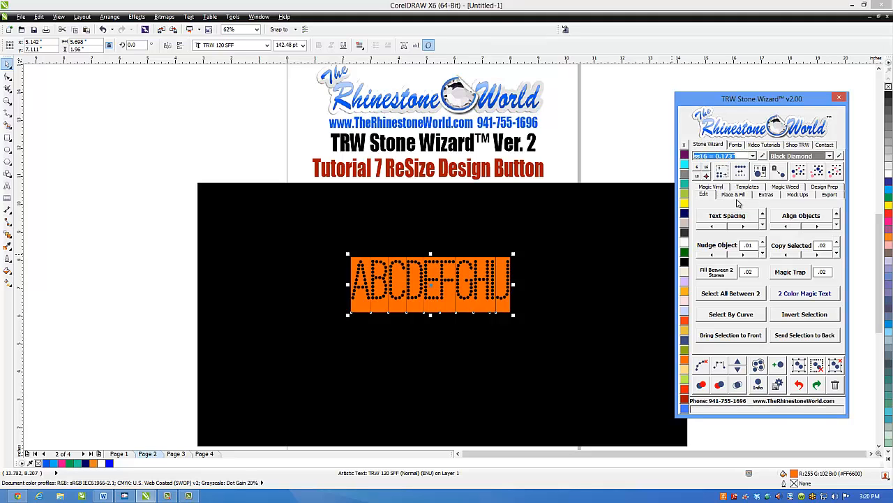
left_click(723, 173)
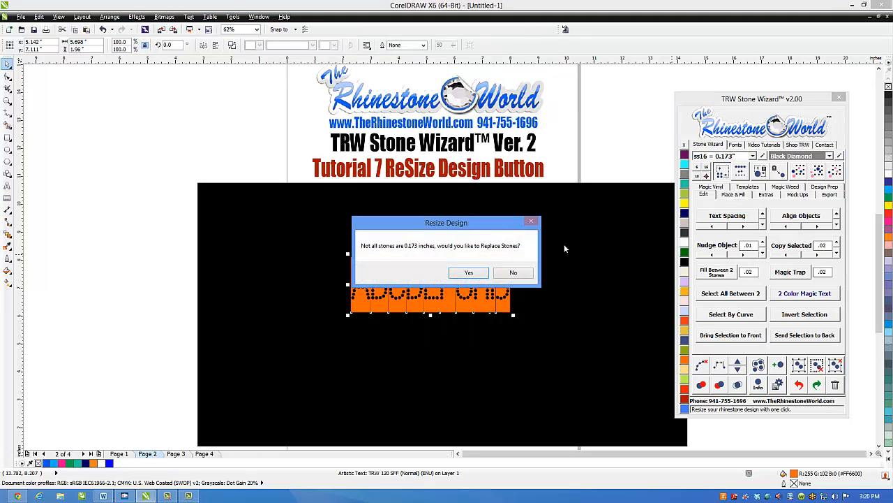
left_click(469, 272)
left_click(144, 304)
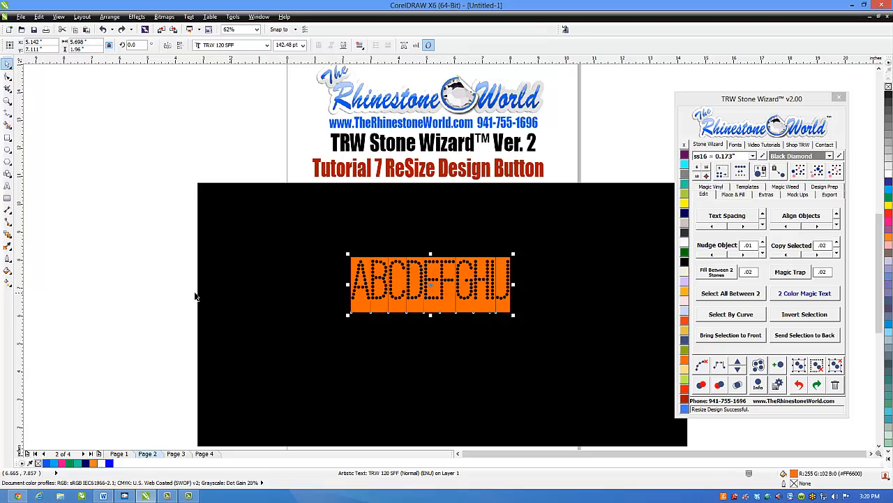
Step: Color the ABCDEFGHIJ text TRW Pink
left_click(452, 305)
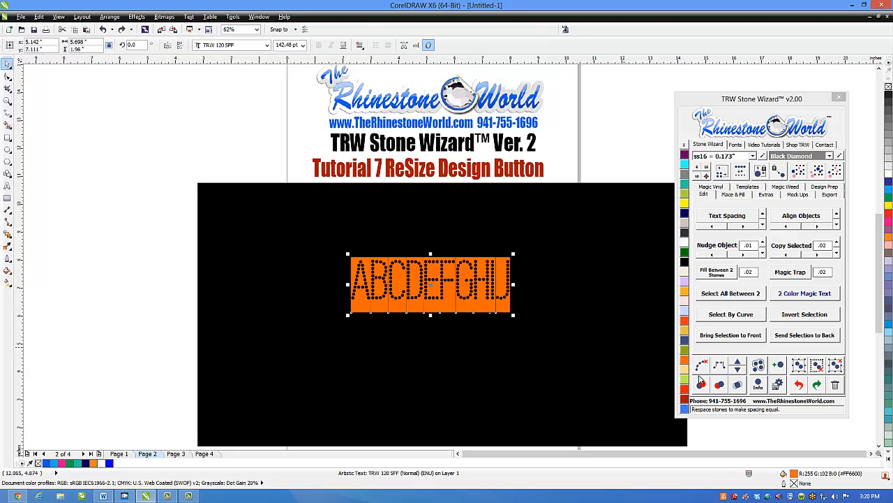
left_click(829, 156)
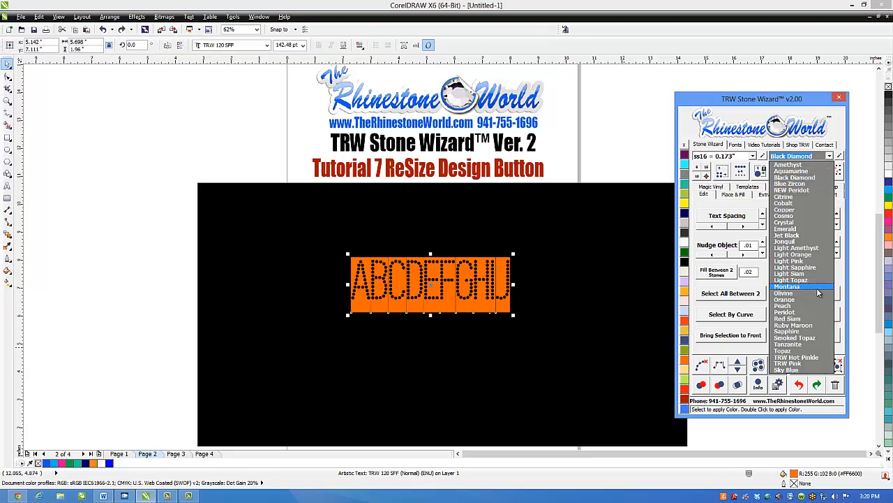
left_click(827, 366)
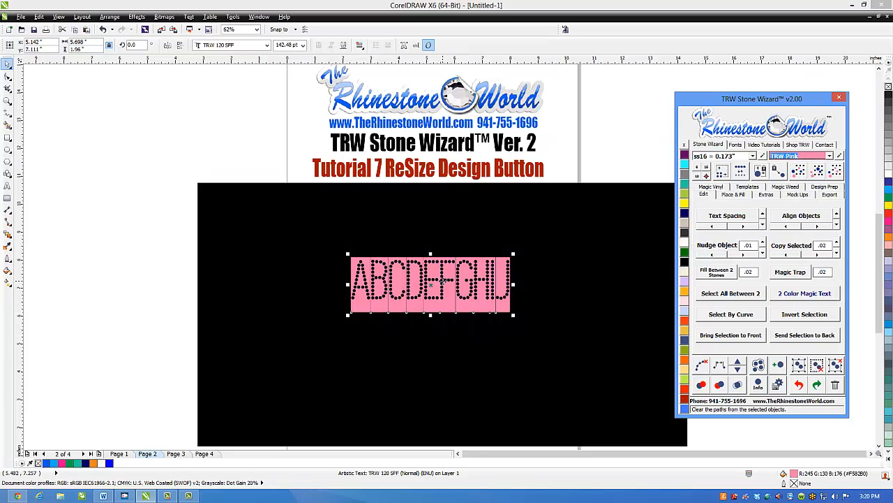
left_click(159, 305)
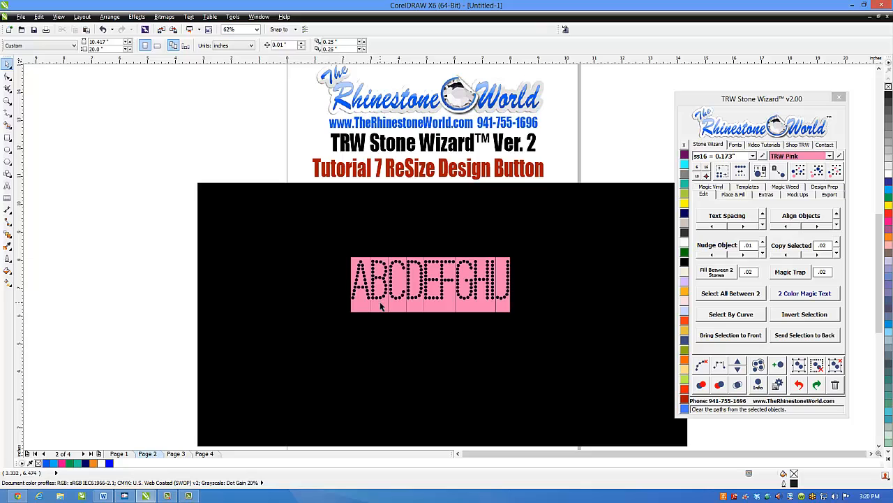
left_click(812, 157)
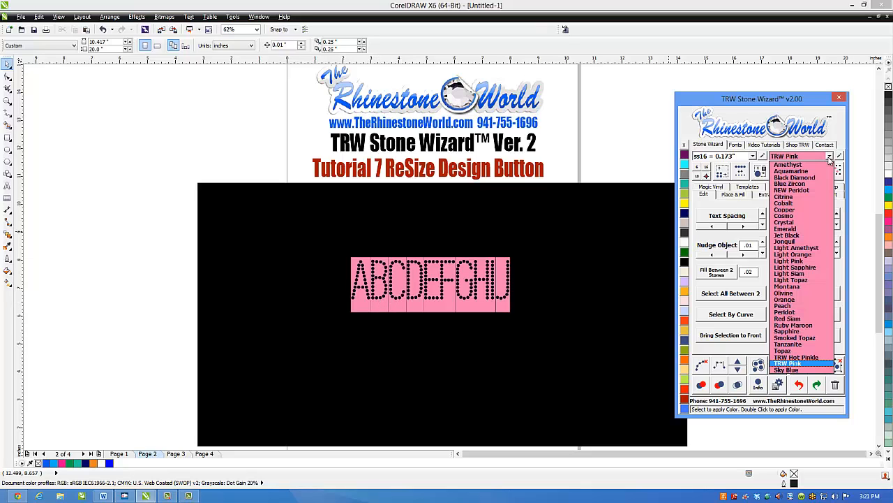
left_click(799, 237)
left_click_drag(163, 239, 579, 333)
left_click(91, 266)
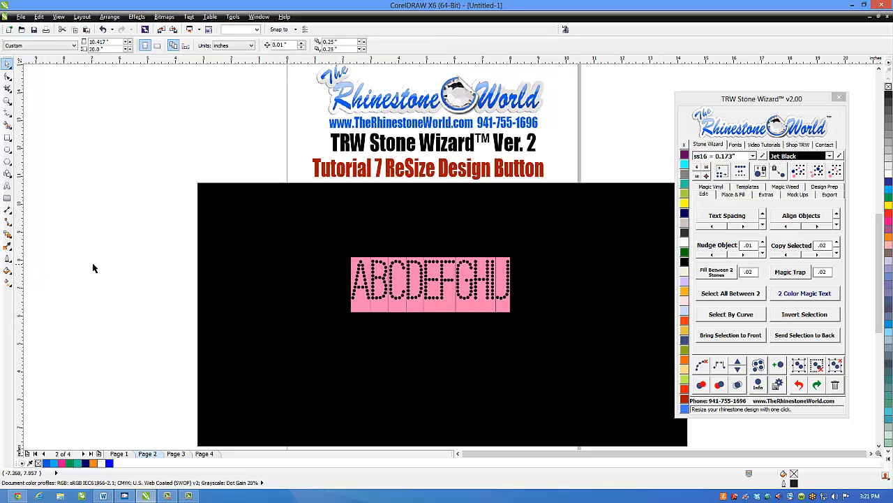
Step: Run Resize Design on the pink text with Cobalt stones of size ss6 = 0.097 inch, accepting stone replacement
left_click(803, 157)
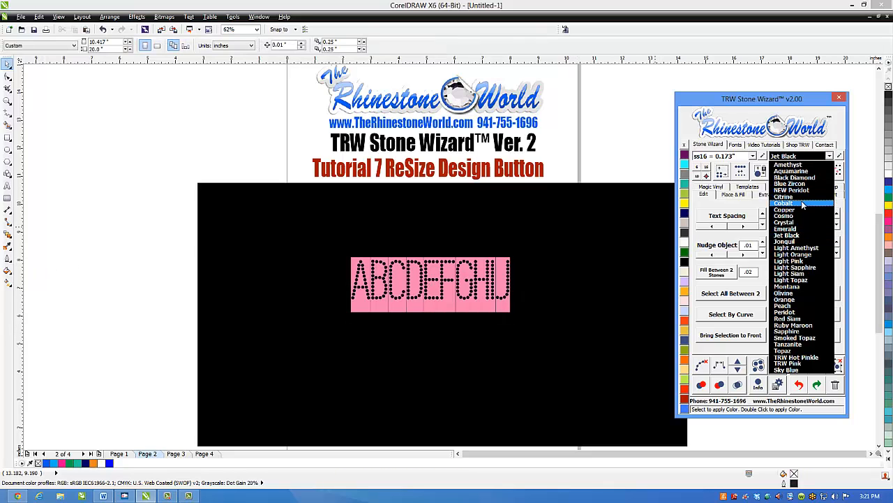
left_click(803, 204)
left_click_drag(170, 230, 551, 331)
left_click(753, 156)
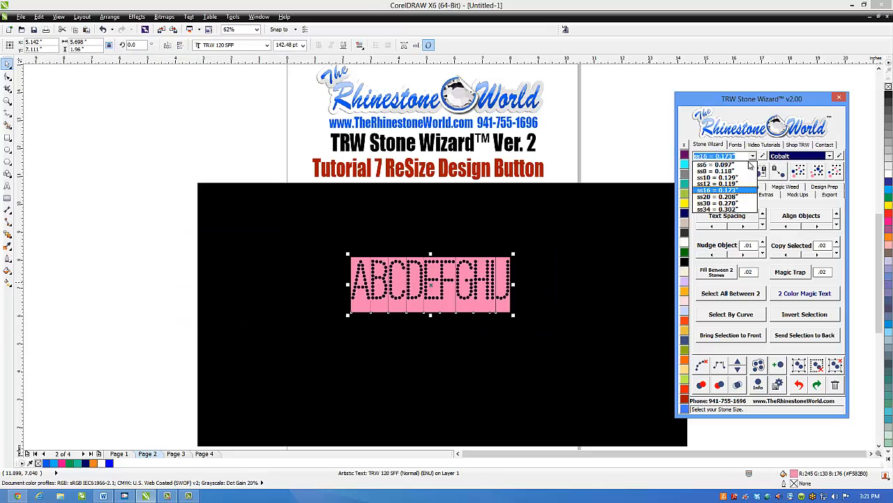
left_click(712, 170)
left_click(711, 169)
left_click(725, 175)
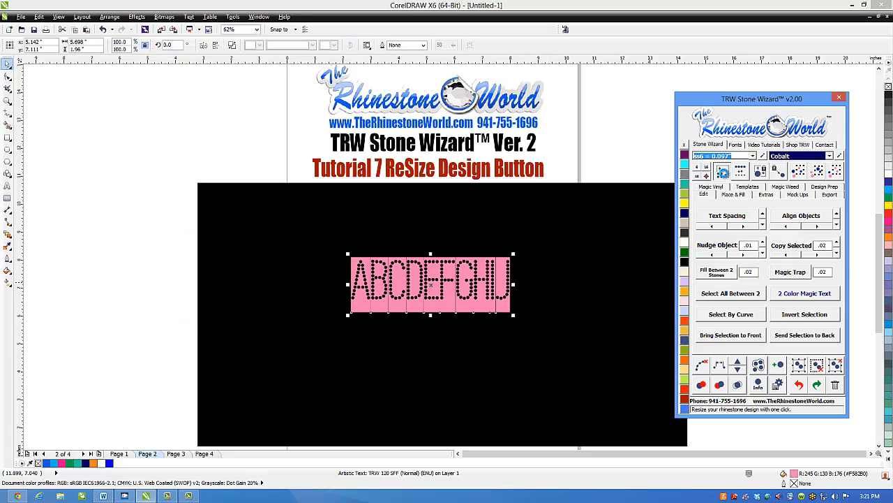
left_click(457, 271)
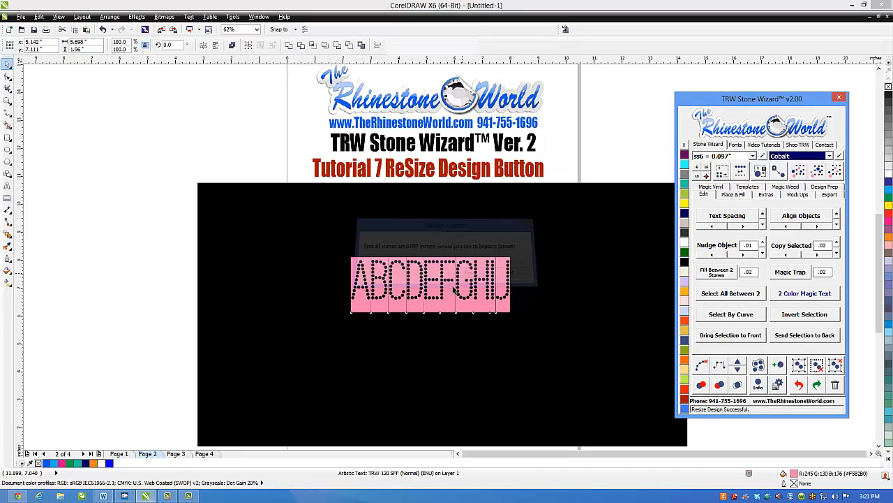
left_click(184, 318)
Step: Inspect the resized lettering up close and check the size of a single stone in the letter F
scroll(444, 285, "up", 2)
scroll(444, 285, "up", 2)
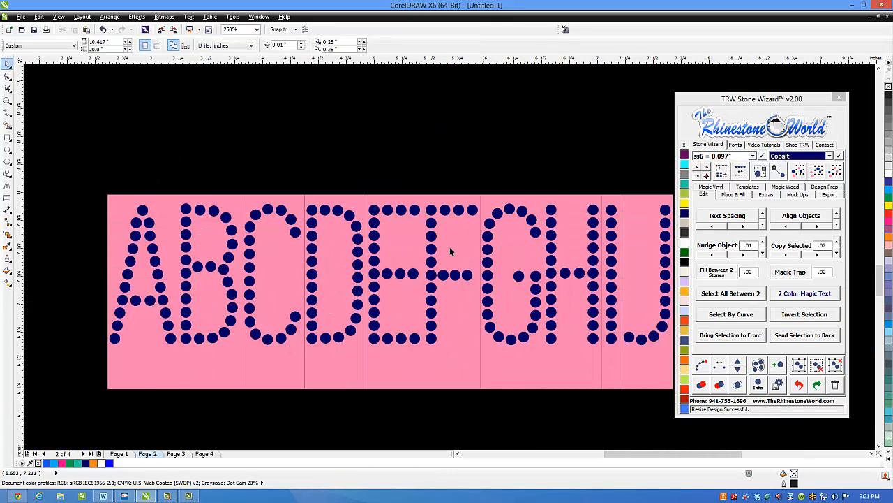
left_click(444, 209)
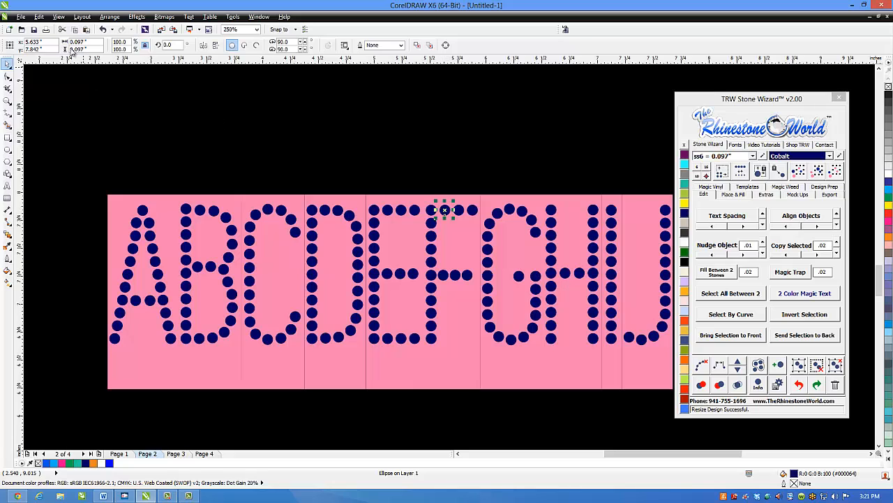
left_click(282, 146)
scroll(370, 200, "down", 2)
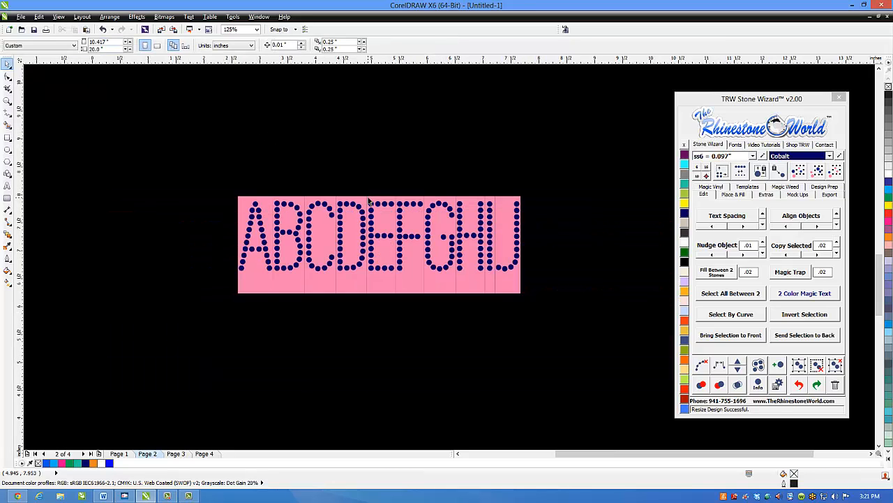
scroll(369, 200, "down", 4)
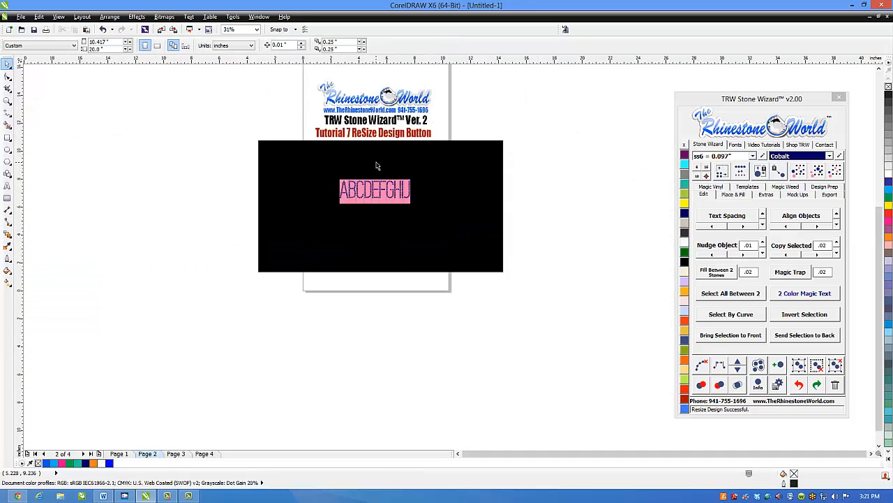
scroll(347, 94, "up", 1)
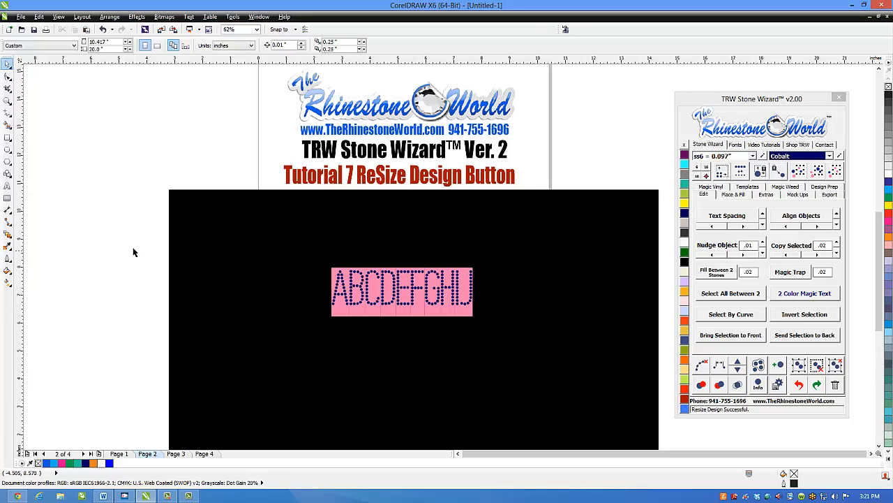
Step: Select all of the lettering's stones and pink backing and scale them up proportionally to about 5.9 inches wide
left_click_drag(133, 251, 527, 326)
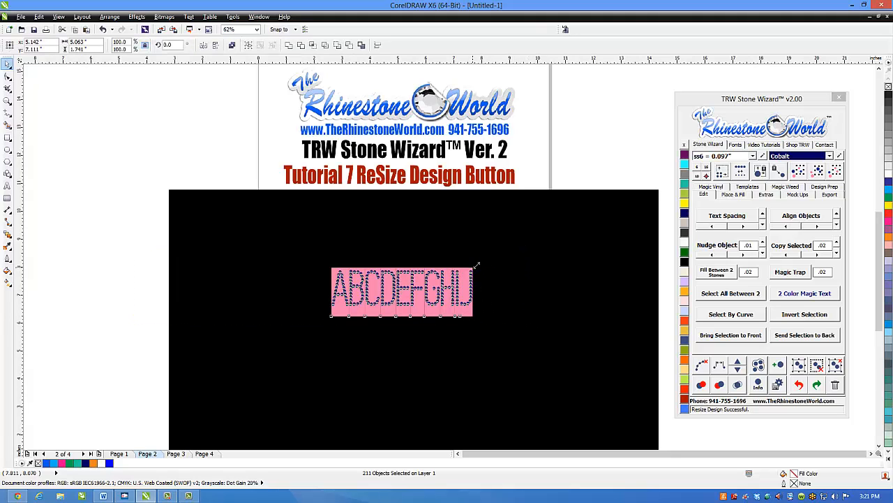
left_click_drag(477, 265, 490, 260)
scroll(480, 282, "up", 5)
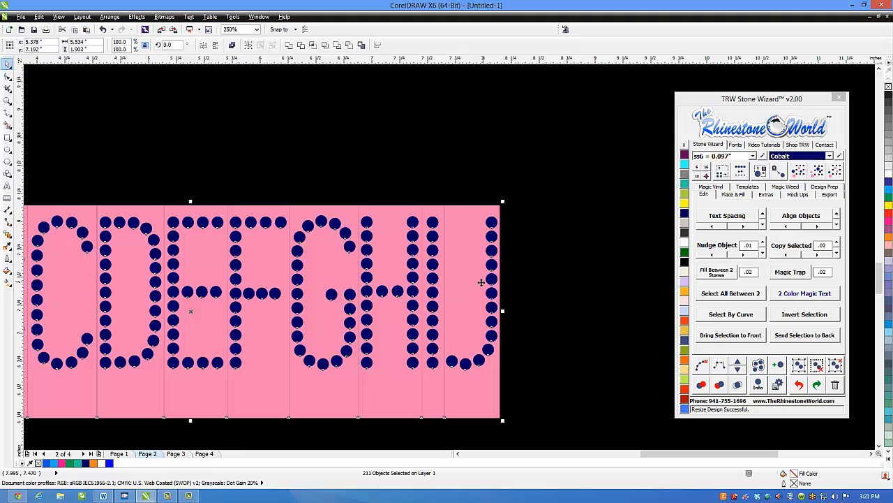
scroll(482, 276, "down", 3)
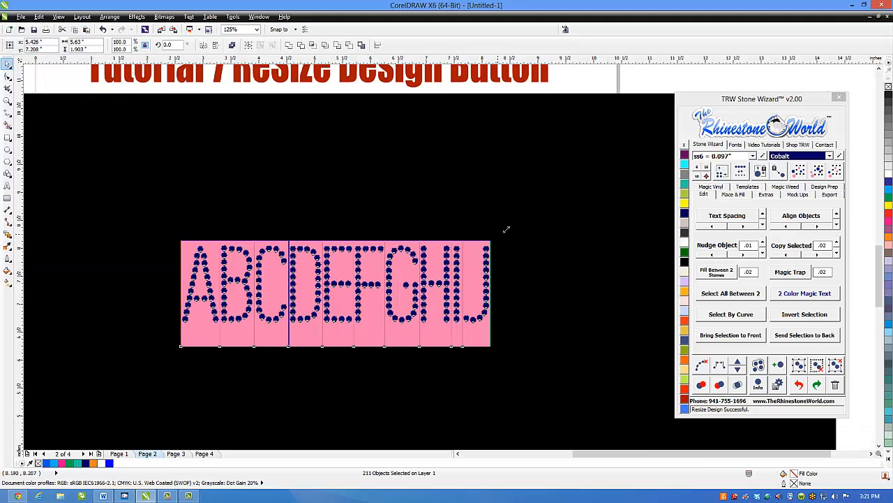
left_click_drag(506, 229, 520, 228)
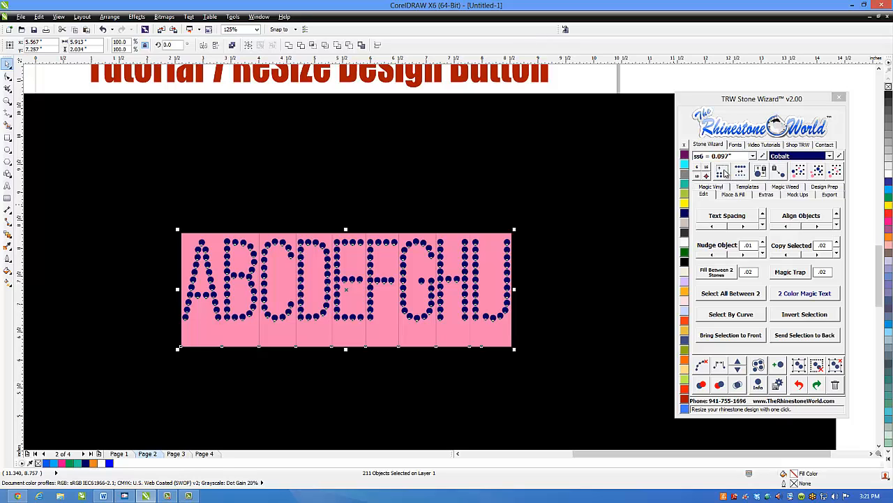
left_click(724, 173)
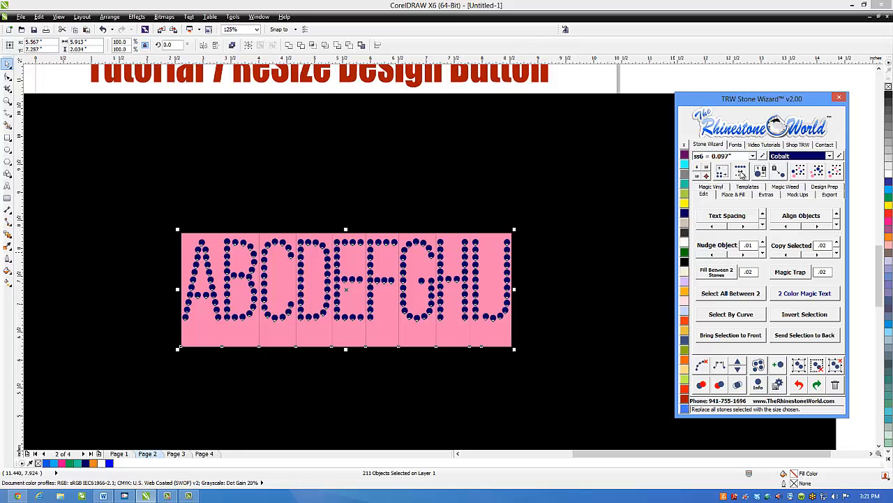
Step: Replace all stones in the scaled lettering with ss6 = 0.097 inch stones and undo the replacement
left_click(742, 173)
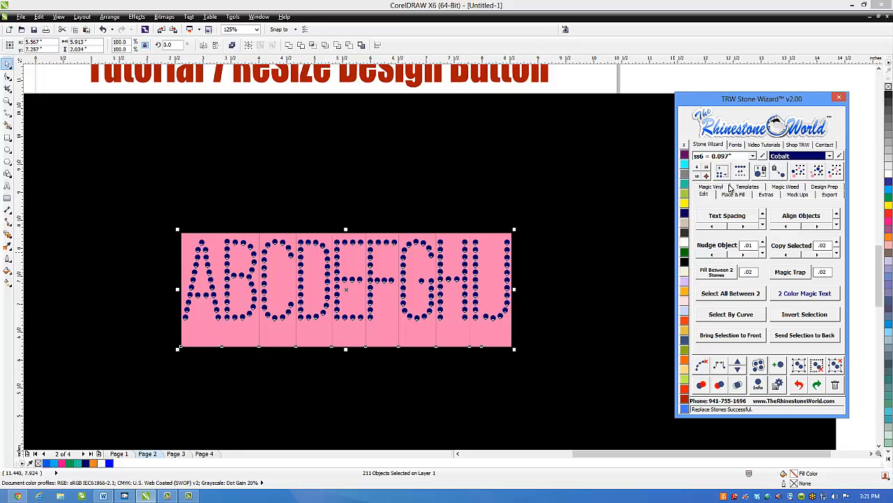
left_click(565, 246)
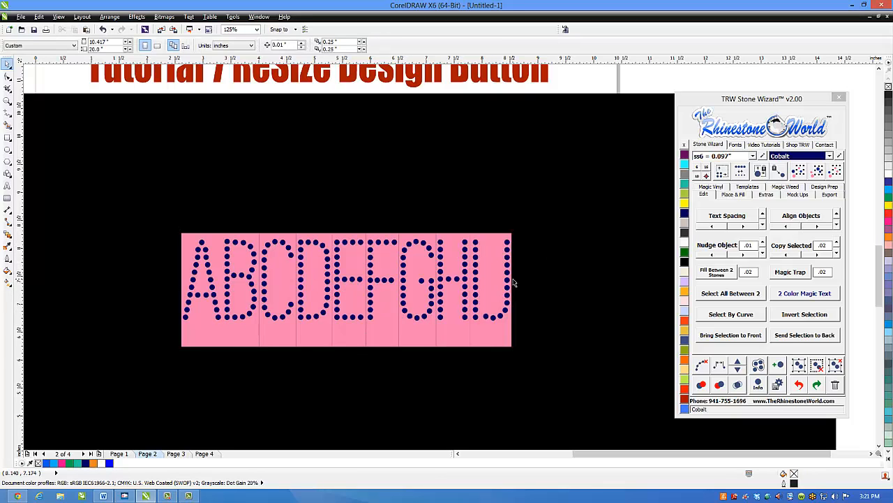
key("ctrl+z")
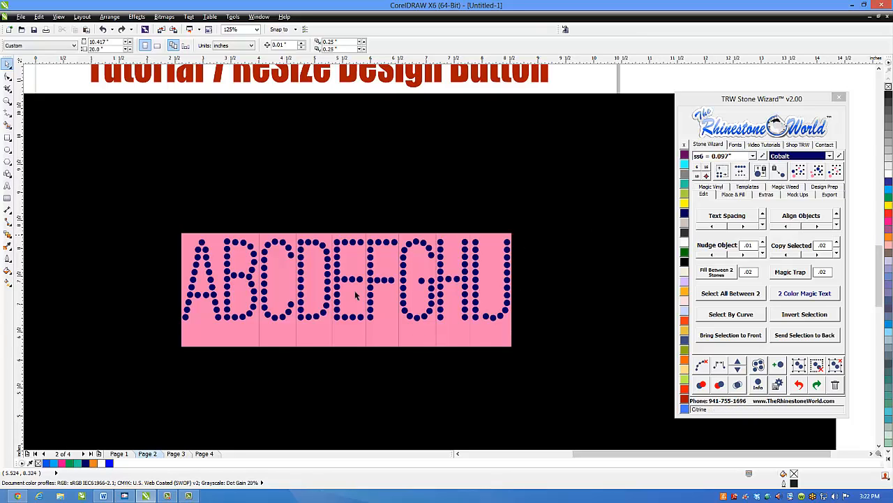
Step: Go to page 3 and color the first eight stones of the upper wavy line Emerald
scroll(380, 289, "down", 1)
left_click(178, 454)
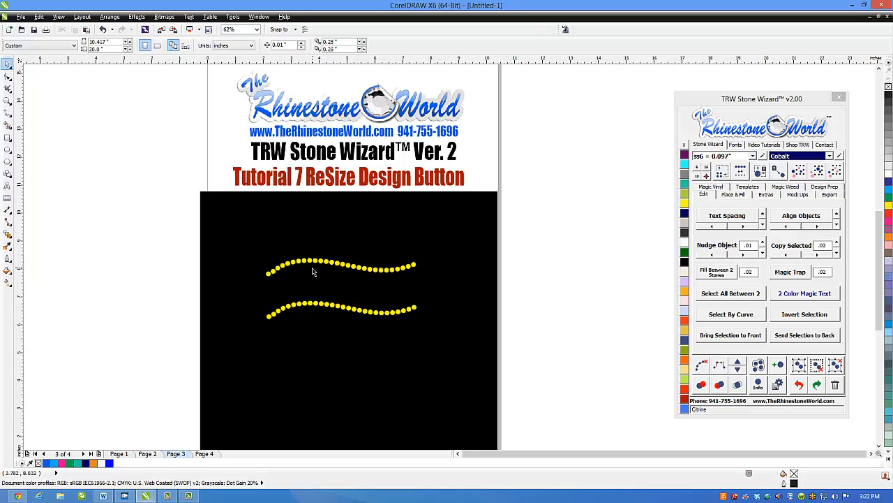
scroll(307, 266, "up", 1)
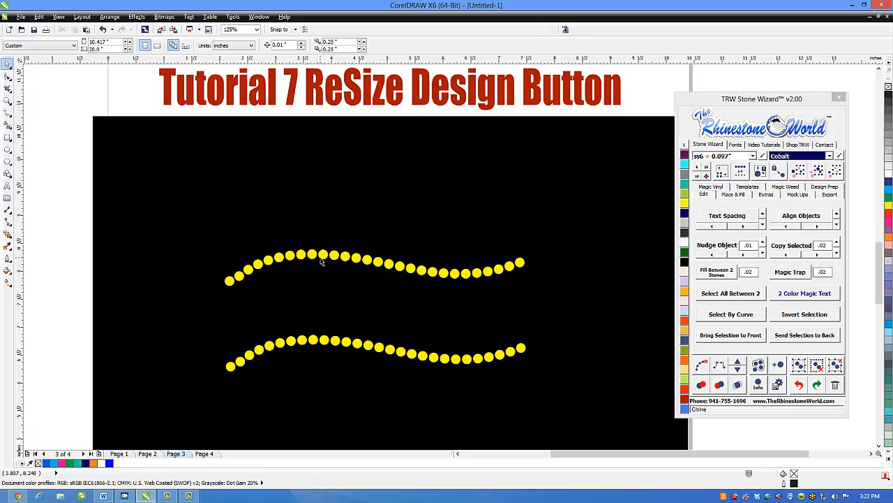
scroll(321, 261, "down", 1)
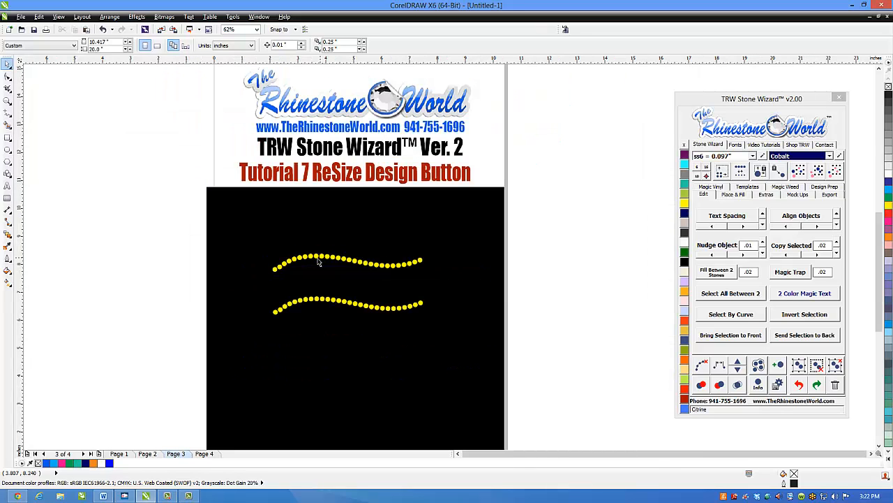
scroll(307, 263, "up", 1)
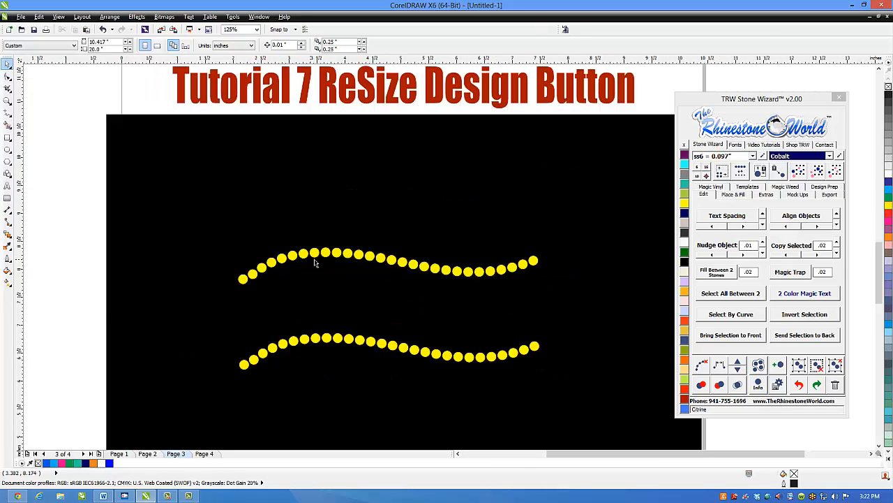
left_click_drag(77, 201, 422, 304)
left_click_drag(322, 295, 322, 294)
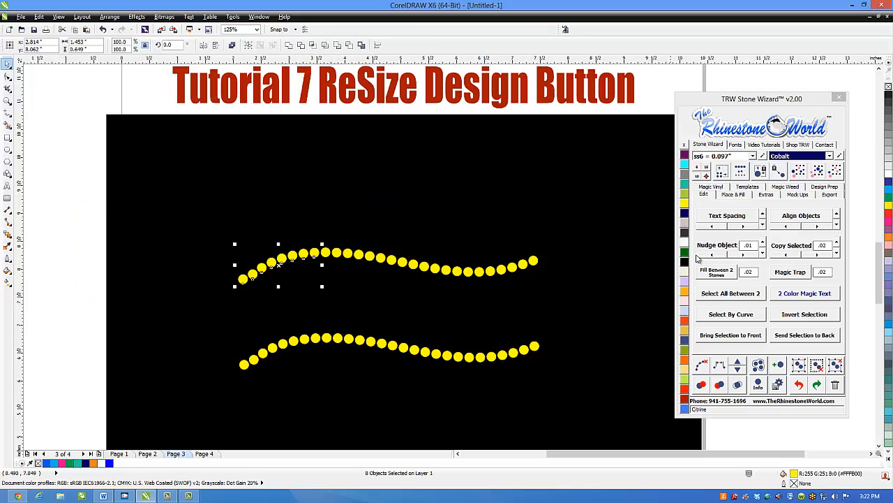
left_click(684, 252)
left_click(468, 220)
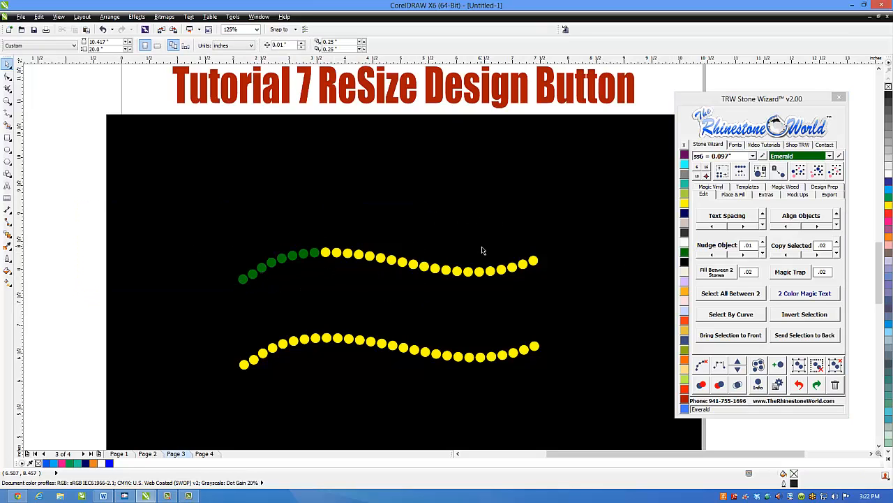
Step: Apply Citrine to six middle stones of the upper wavy line and NEW Peridot to its last five stones
left_click_drag(487, 244, 416, 293)
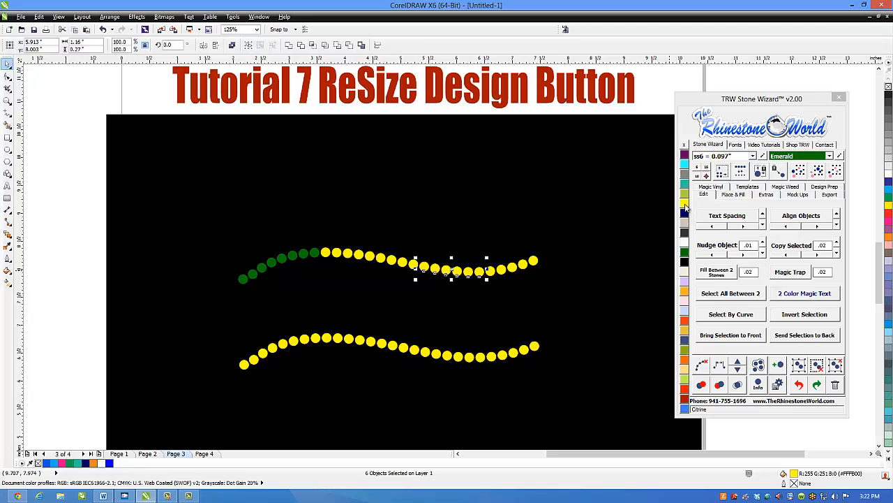
left_click_drag(475, 300, 569, 238)
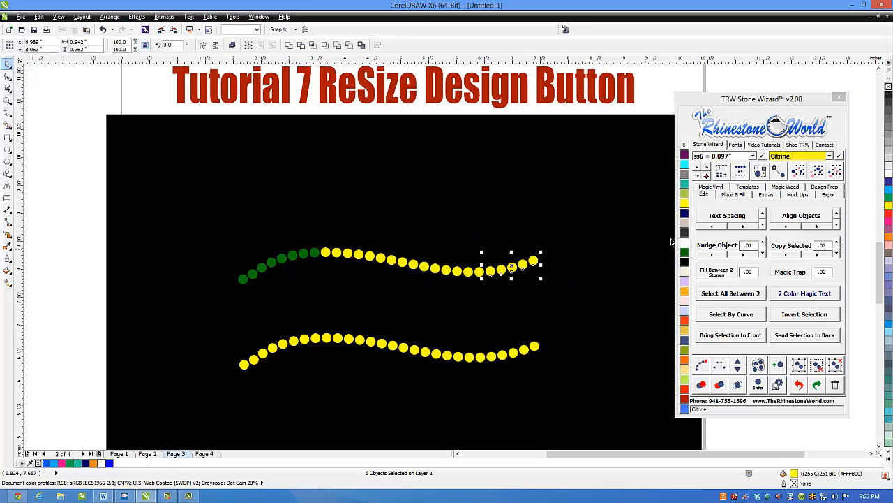
left_click(685, 193)
left_click(587, 234)
Step: Select the whole upper wavy line and run Resize Design with stone size ss10 = 0.129 inch
left_click_drag(543, 206, 216, 315)
left_click(726, 156)
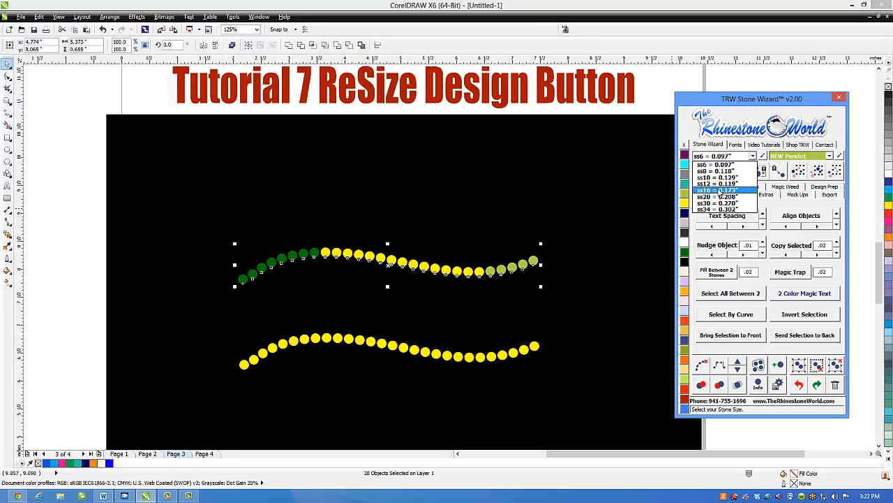
left_click(723, 178)
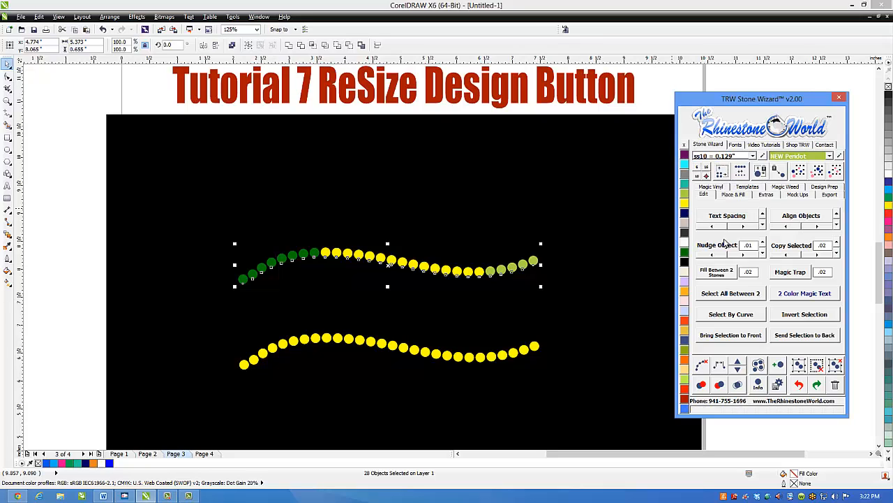
left_click(722, 171)
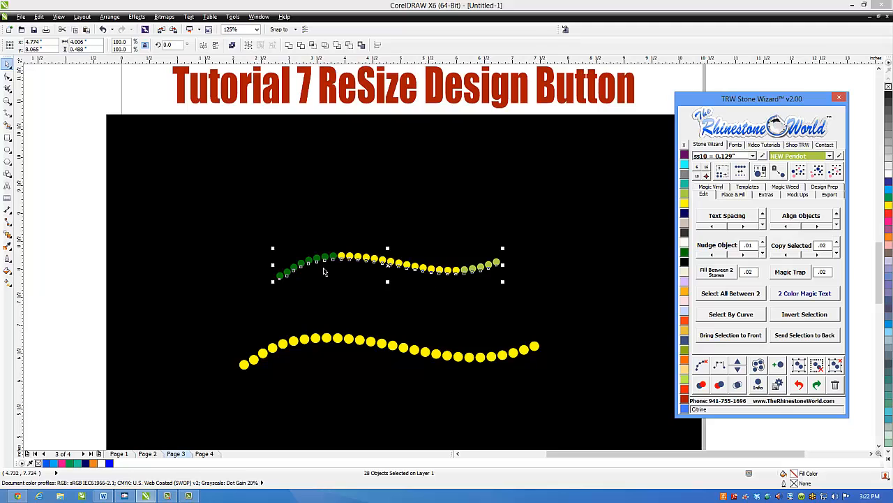
left_click(530, 288)
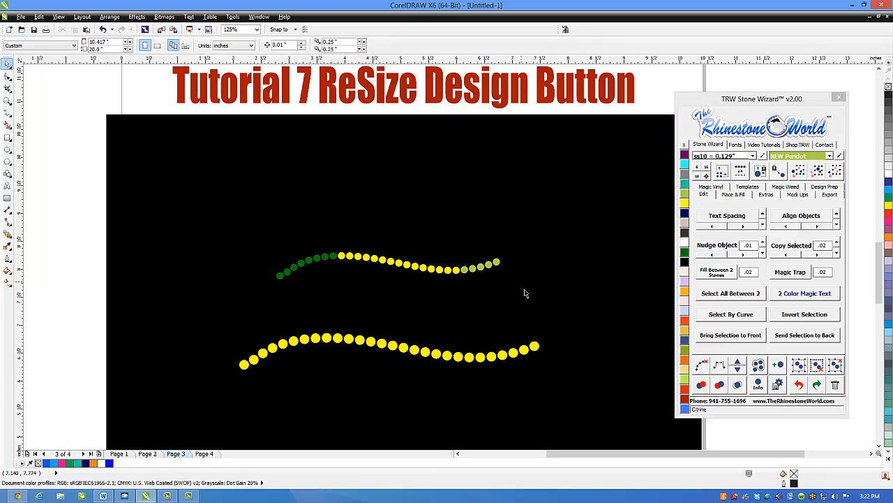
Step: Recolor the last seven stones at the right end of the upper wavy line Light Siam
scroll(536, 312, "down", 1)
scroll(515, 339, "up", 1)
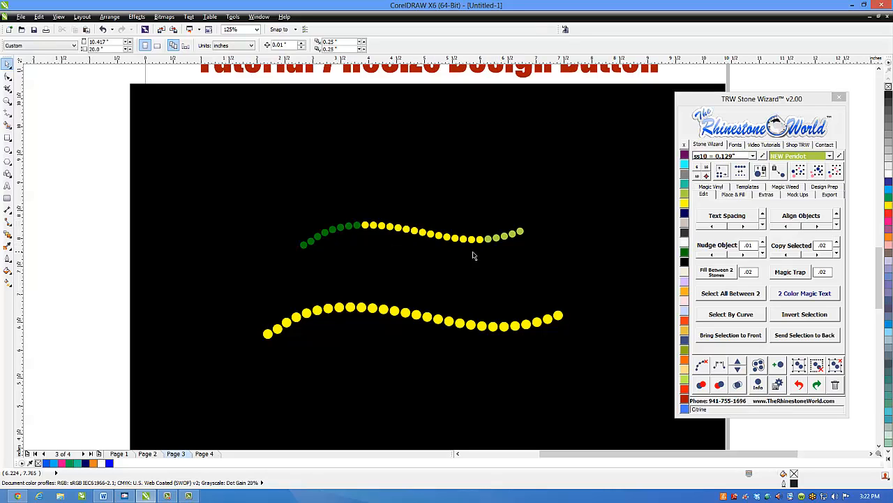
left_click_drag(551, 202, 464, 266)
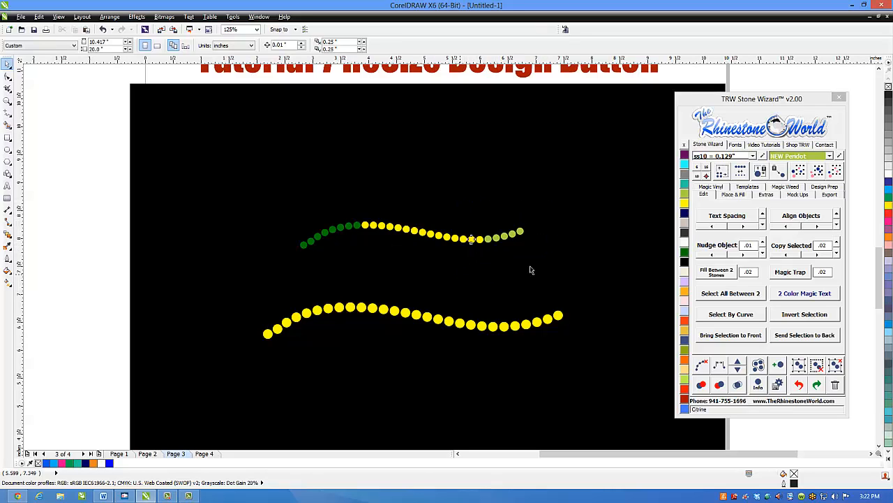
left_click(685, 320)
Step: Select the entire three-color upper line and run Resize Design with stone size ss16 = 0.173 inch
left_click_drag(524, 188, 246, 286)
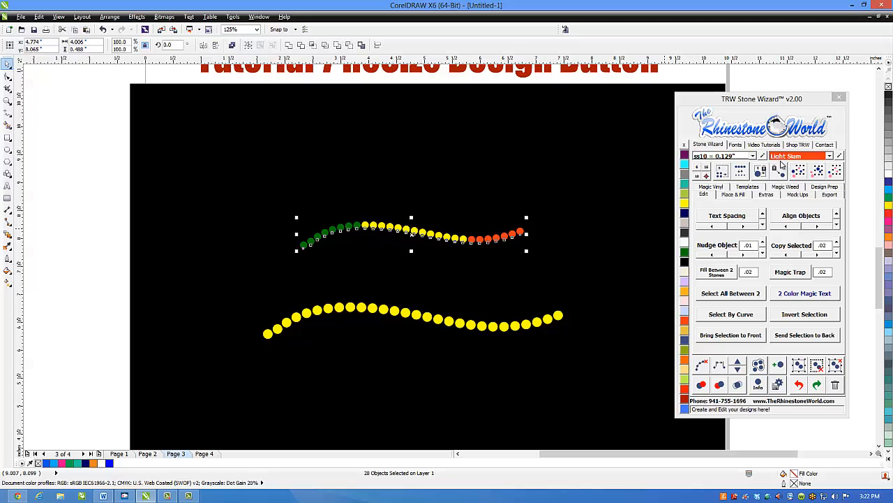
left_click(752, 155)
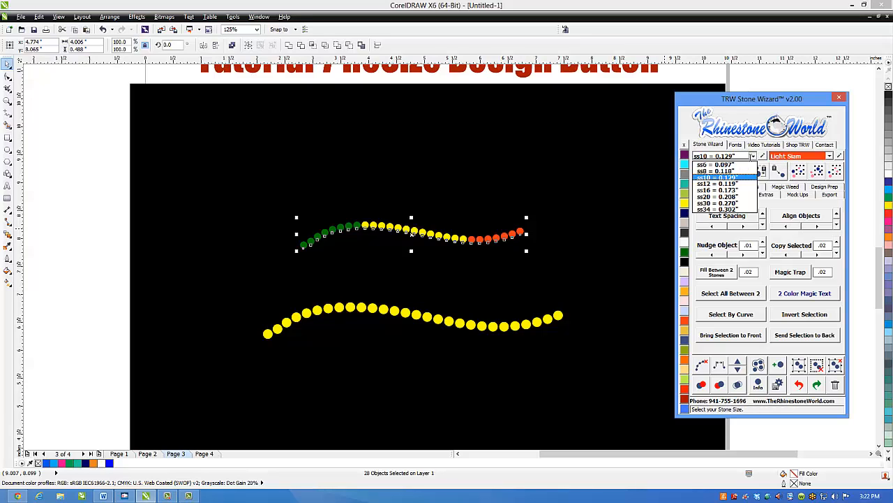
left_click(733, 192)
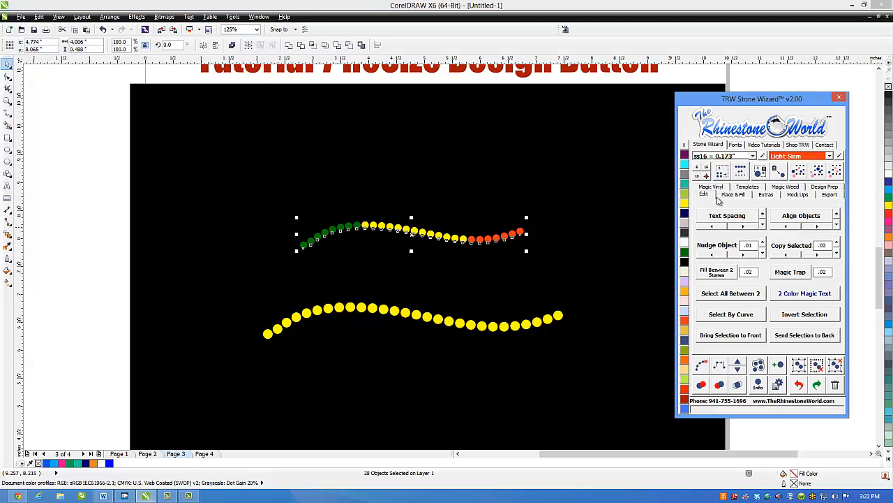
left_click(727, 168)
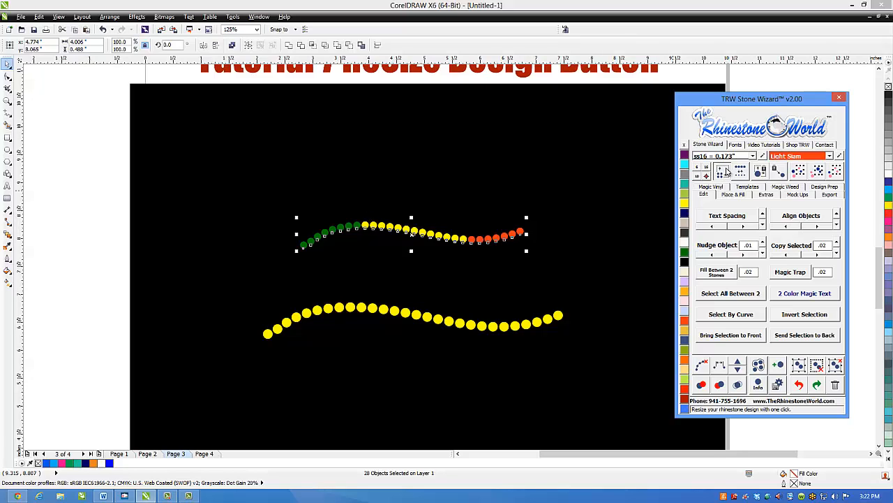
left_click(530, 231)
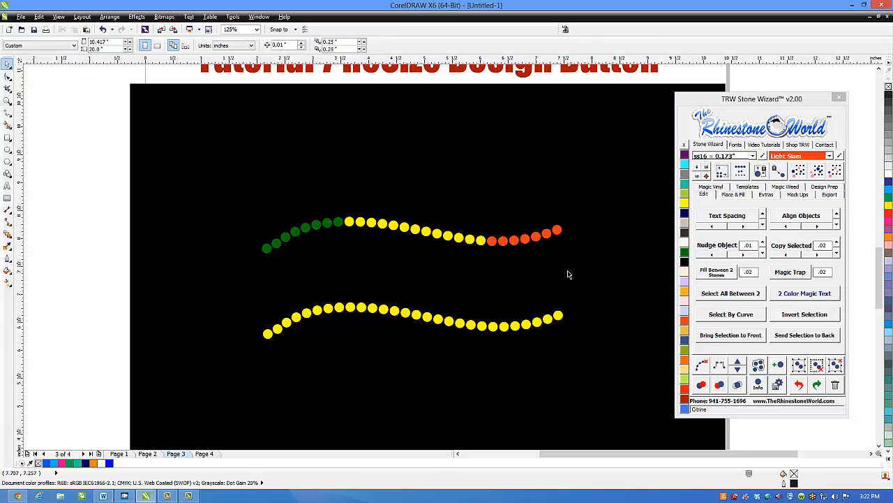
Step: Go to page 4, select the whole heart with its stone border, and run Resize Design with size ss16 = 0.173 inch
left_click(204, 454)
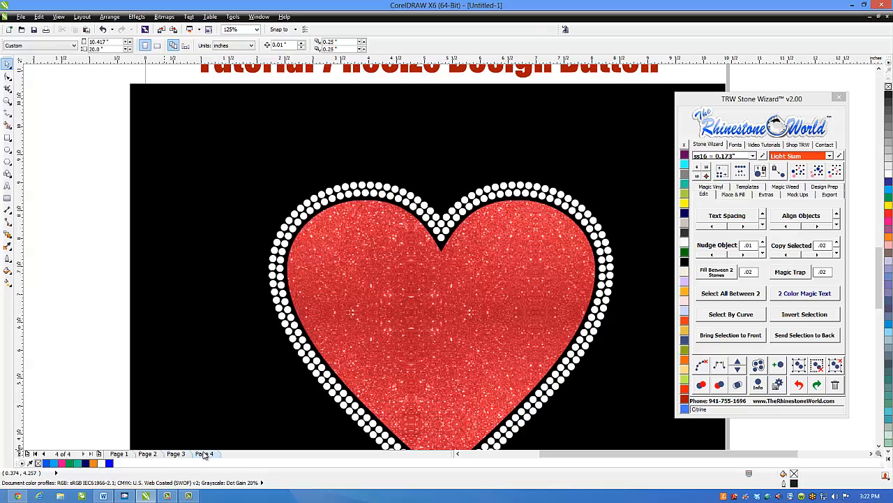
scroll(232, 301, "down", 2)
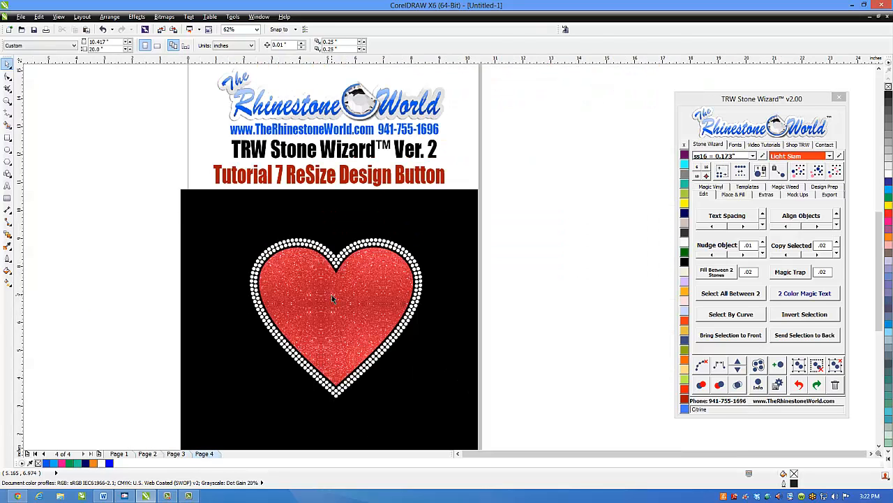
left_click_drag(507, 218, 148, 403)
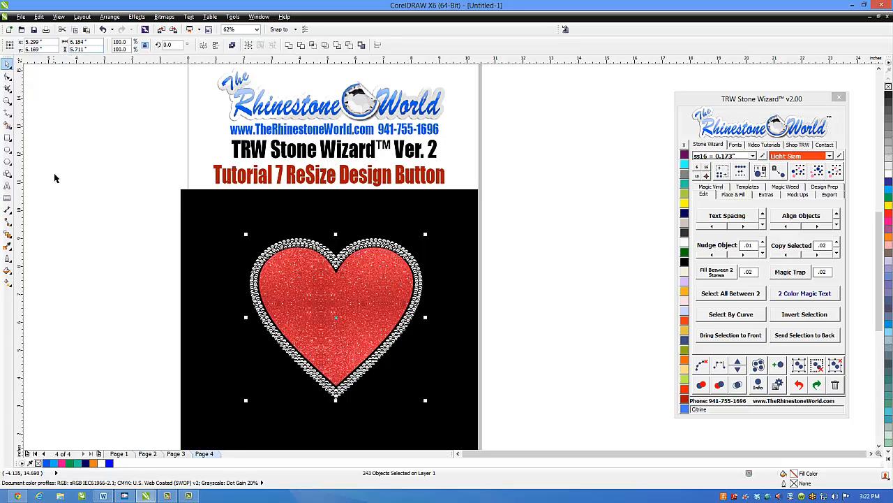
left_click_drag(148, 209, 465, 400)
scroll(348, 319, "down", 2)
scroll(337, 335, "up", 2)
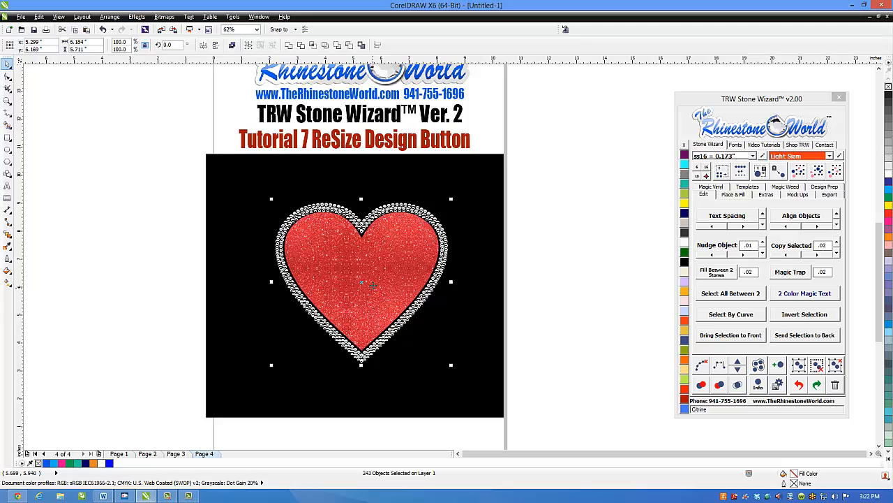
left_click(753, 156)
left_click(723, 190)
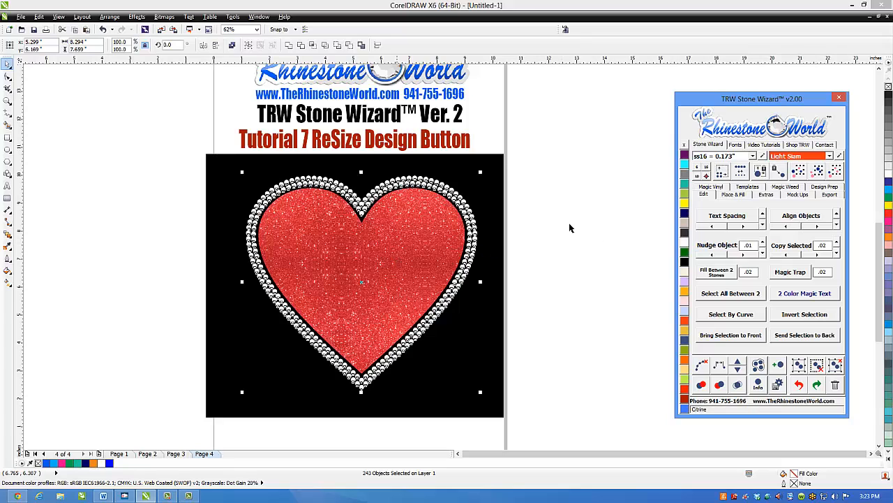
Step: Run Resize Design on the selected heart and its stone border with size ss6 = 0.097 inch
left_click(753, 156)
left_click(736, 165)
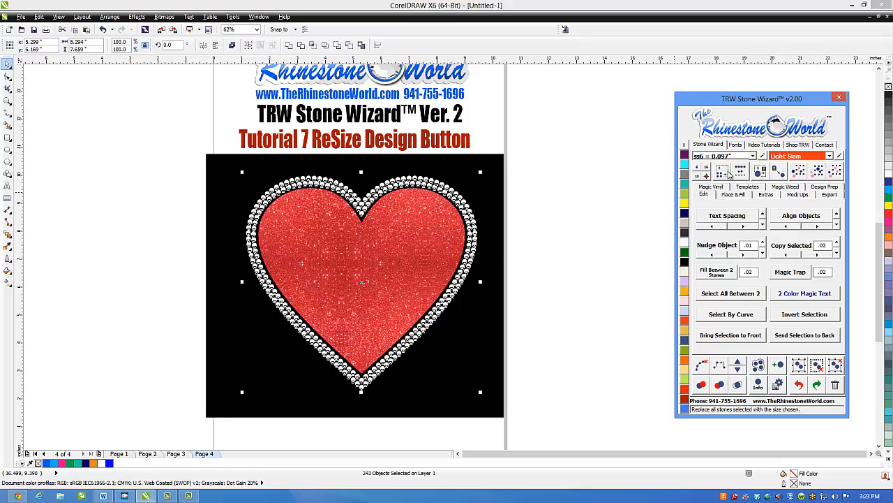
left_click(577, 282)
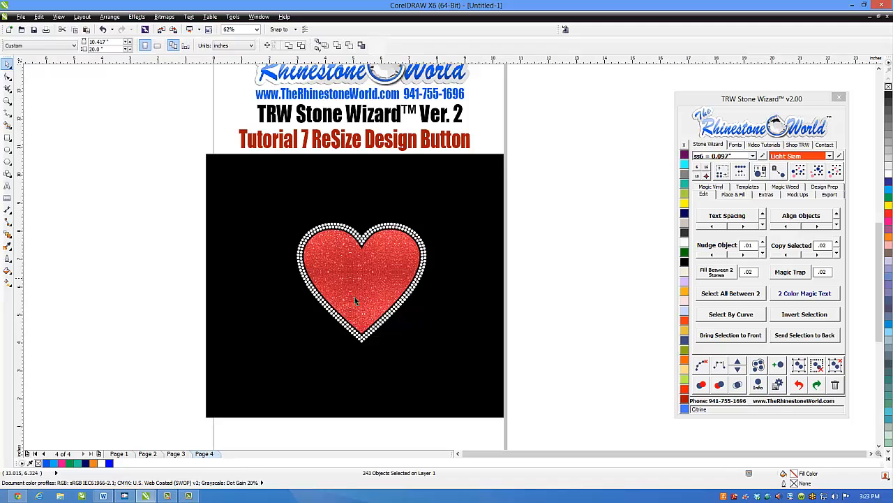
Step: Try to run Resize Design with size ss10 = 0.129 inch on only the stones along the heart's right side
scroll(432, 235, "up", 1)
left_click_drag(616, 222, 379, 364)
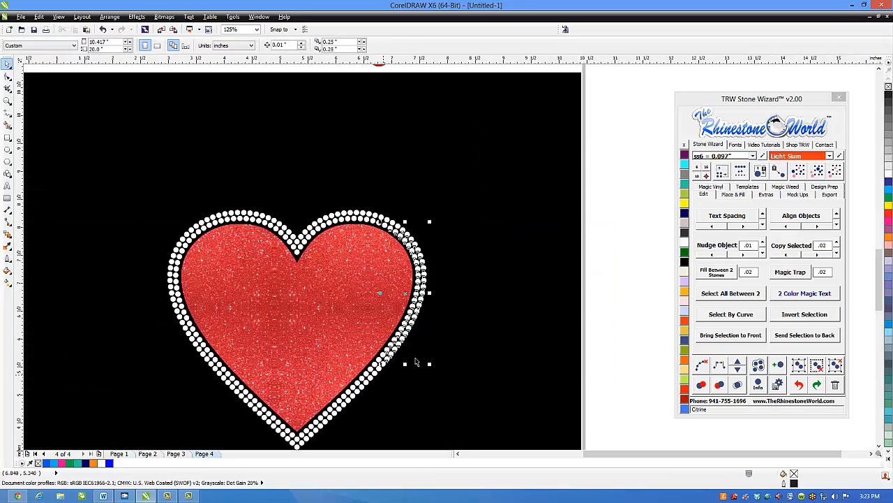
left_click(753, 157)
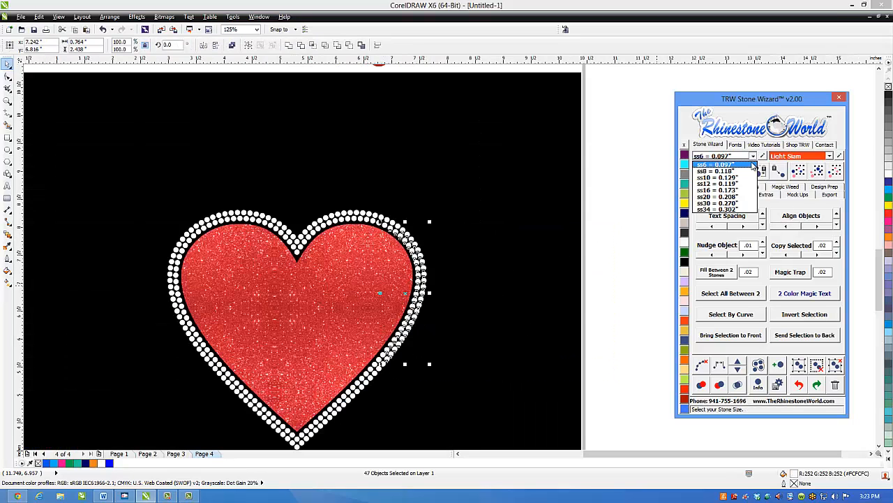
left_click(722, 178)
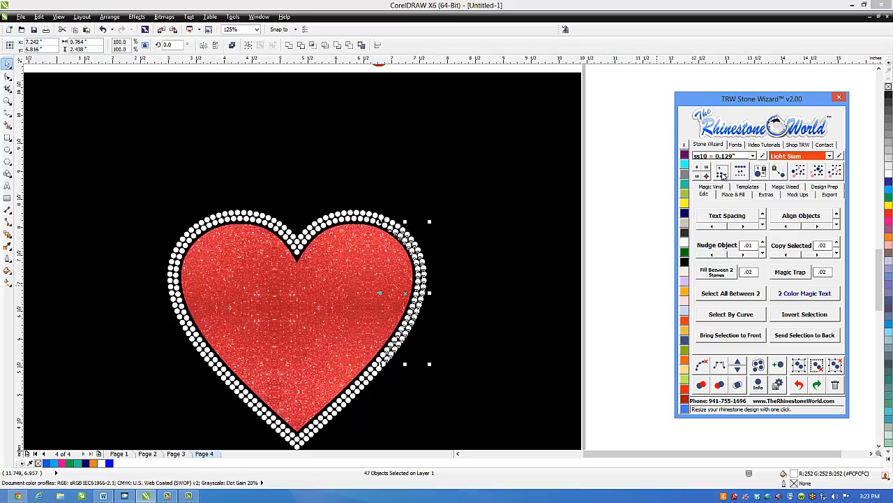
left_click(723, 174)
left_click(609, 207)
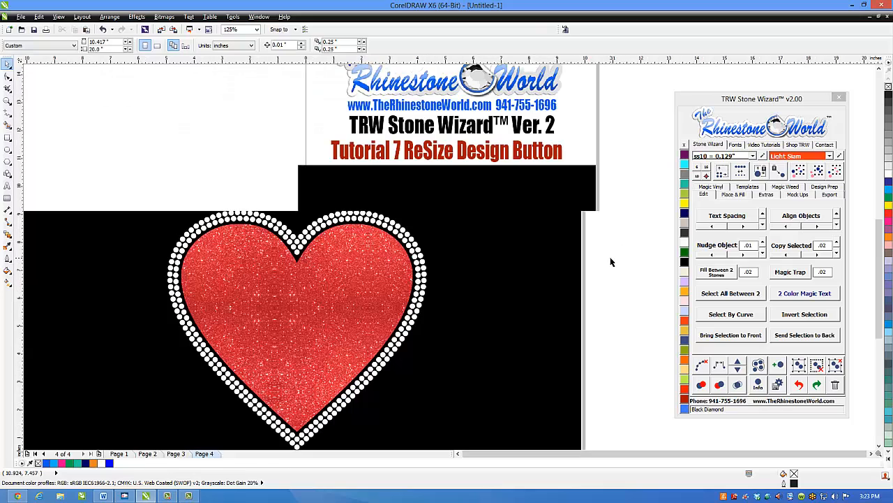
scroll(611, 262, "down", 1)
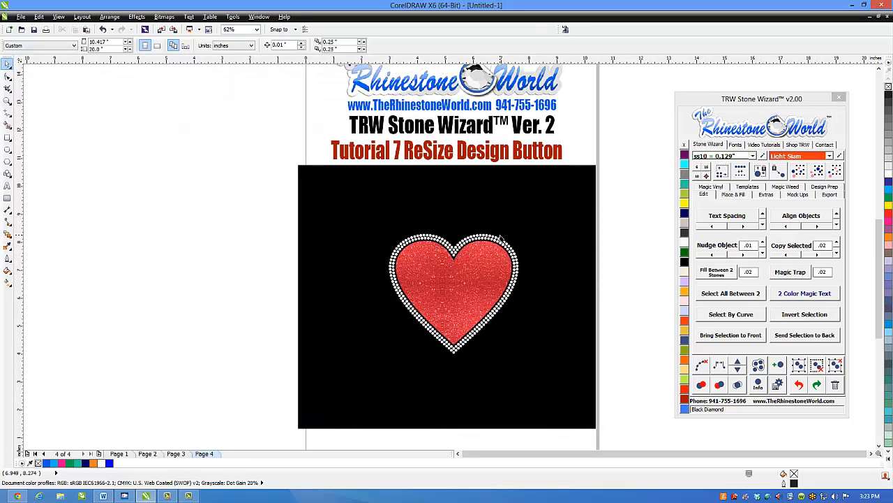